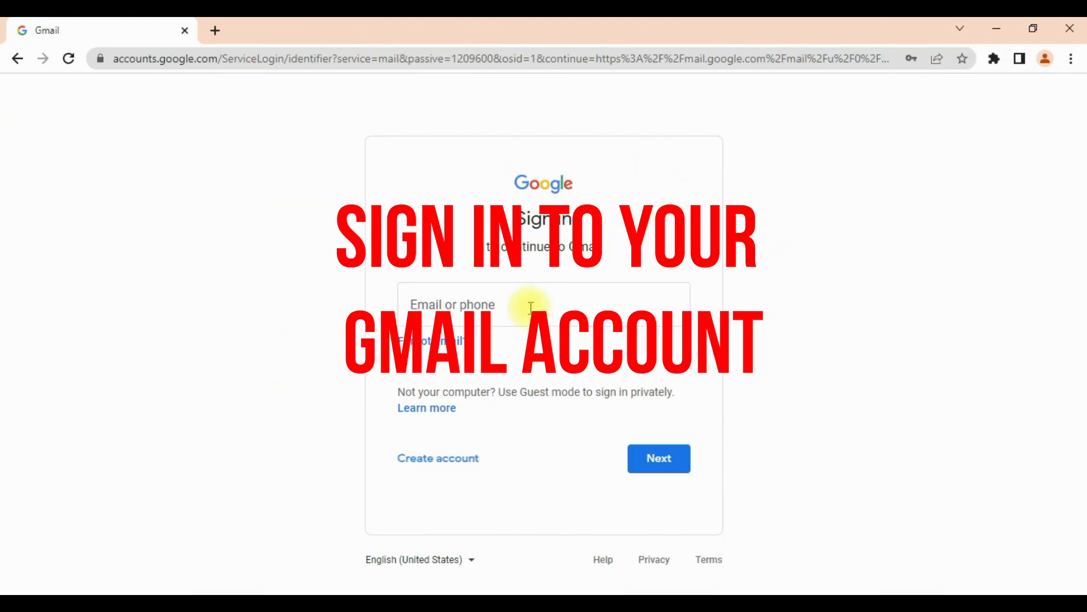
Sign in to Gmail with the saved Google account and open Google Drive in a new tab.
{"action": "left_click", "coordinate": [503, 312]}
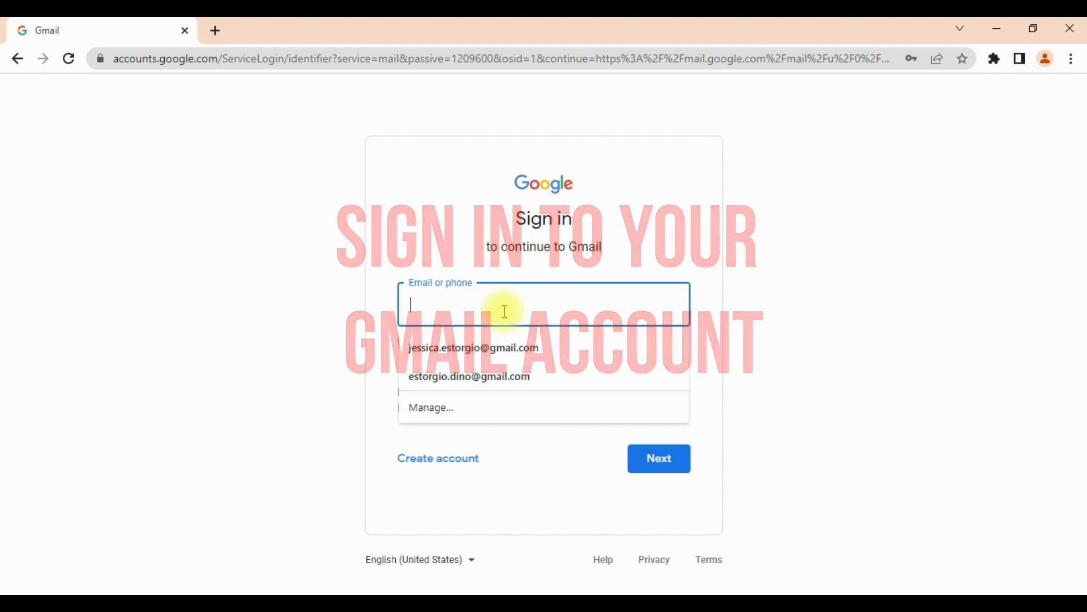
{"action": "left_click", "coordinate": [496, 375]}
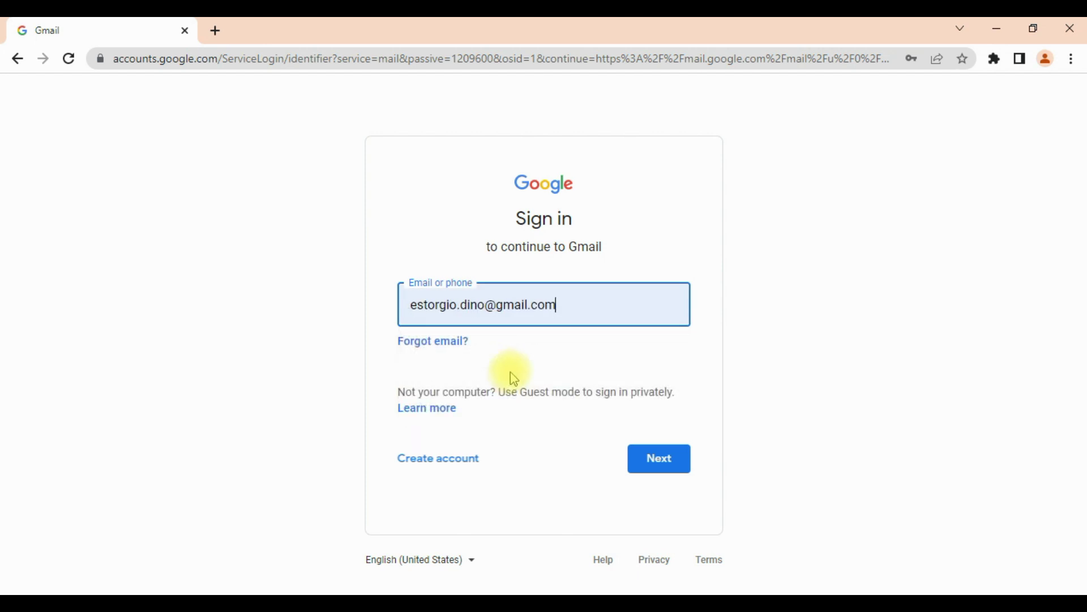
{"action": "left_click", "coordinate": [657, 457]}
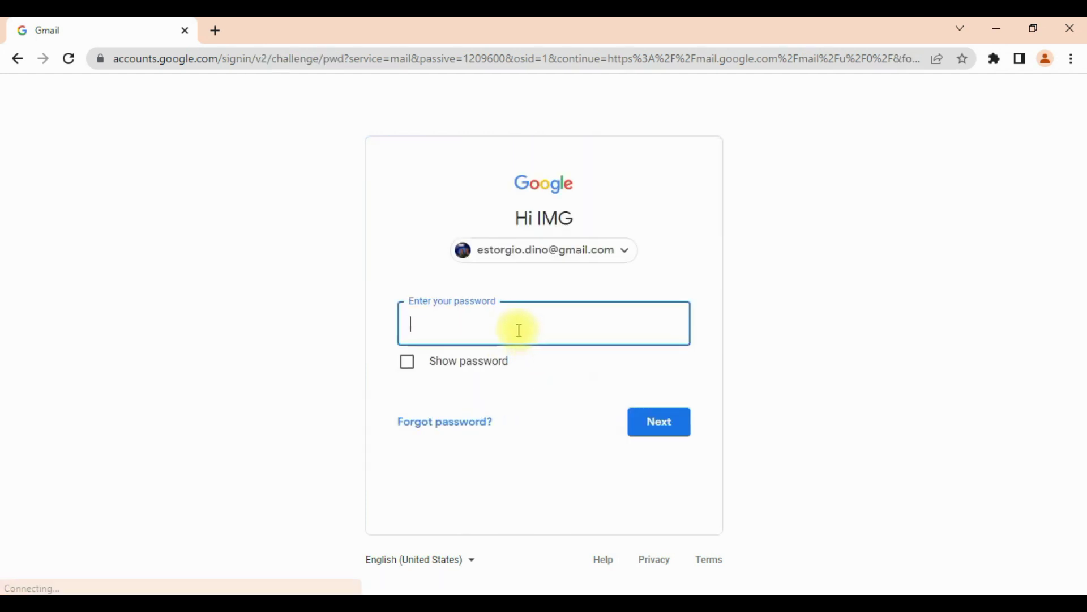
{"action": "left_click", "coordinate": [669, 431]}
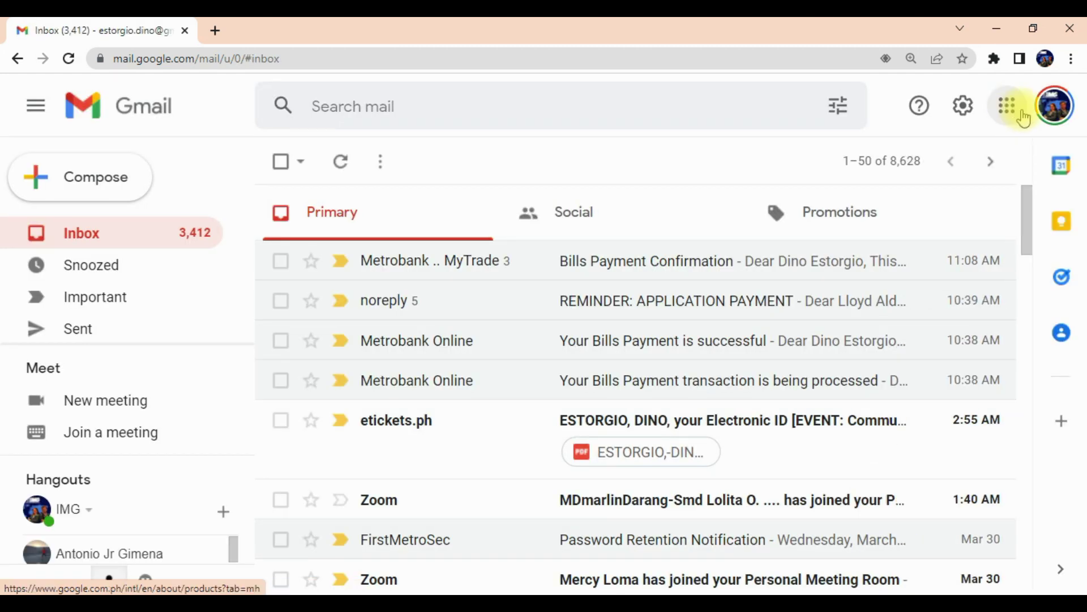
{"action": "left_click", "coordinate": [1005, 113]}
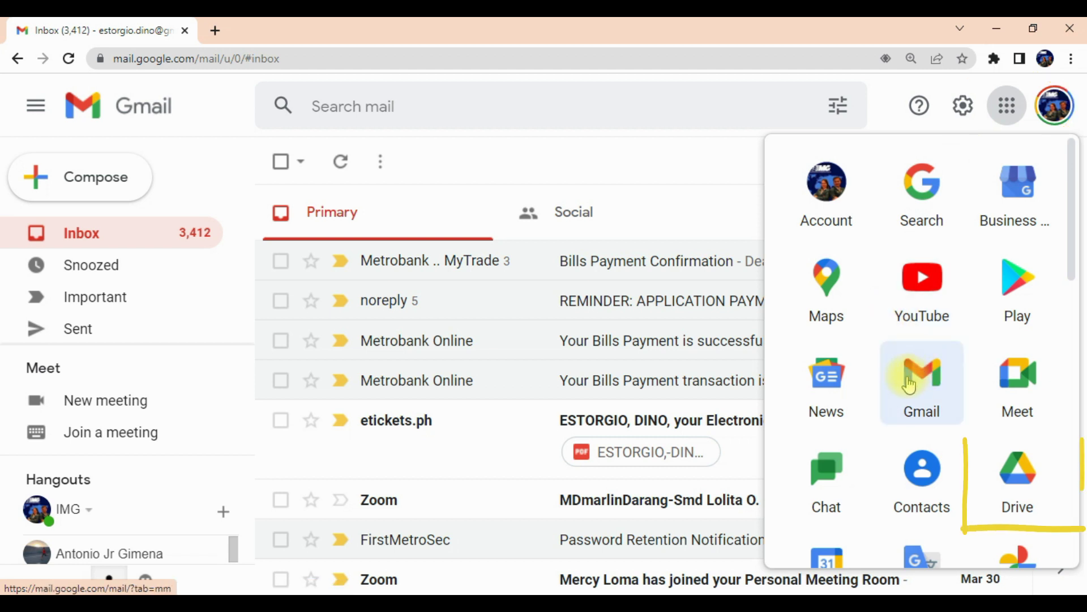
{"action": "left_click", "coordinate": [1025, 488]}
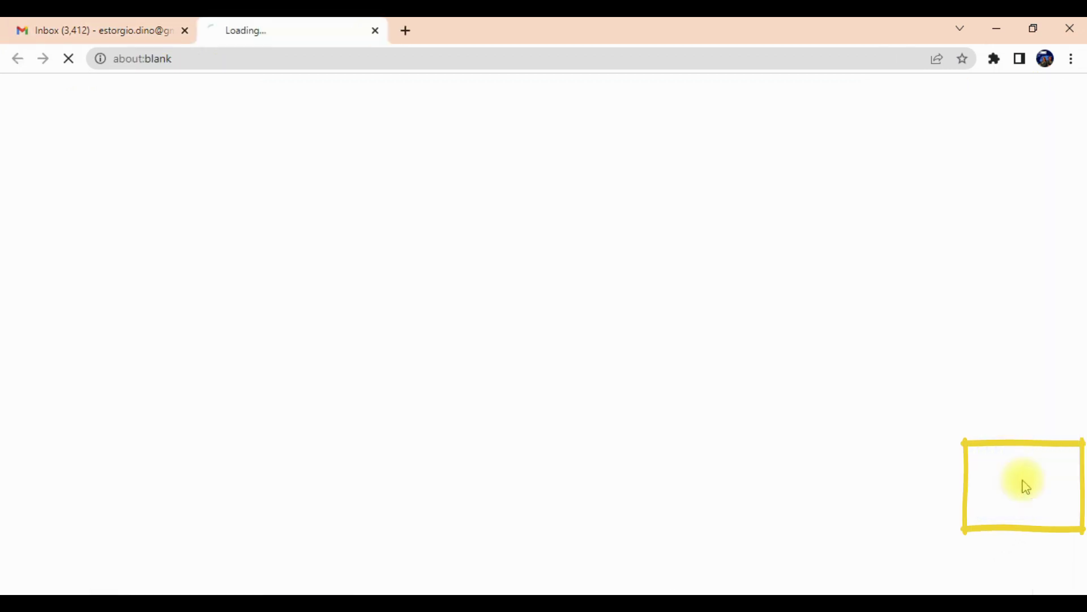
Create a new blank Google Sheets spreadsheet from Drive's New menu.
{"action": "left_click", "coordinate": [64, 156]}
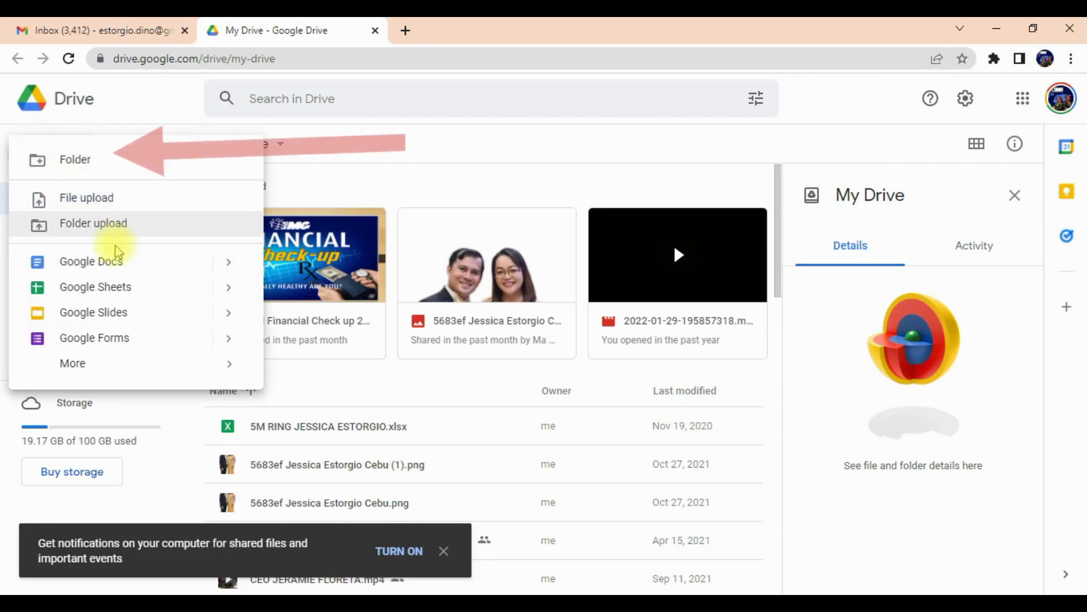
{"action": "mouse_move", "coordinate": [230, 292]}
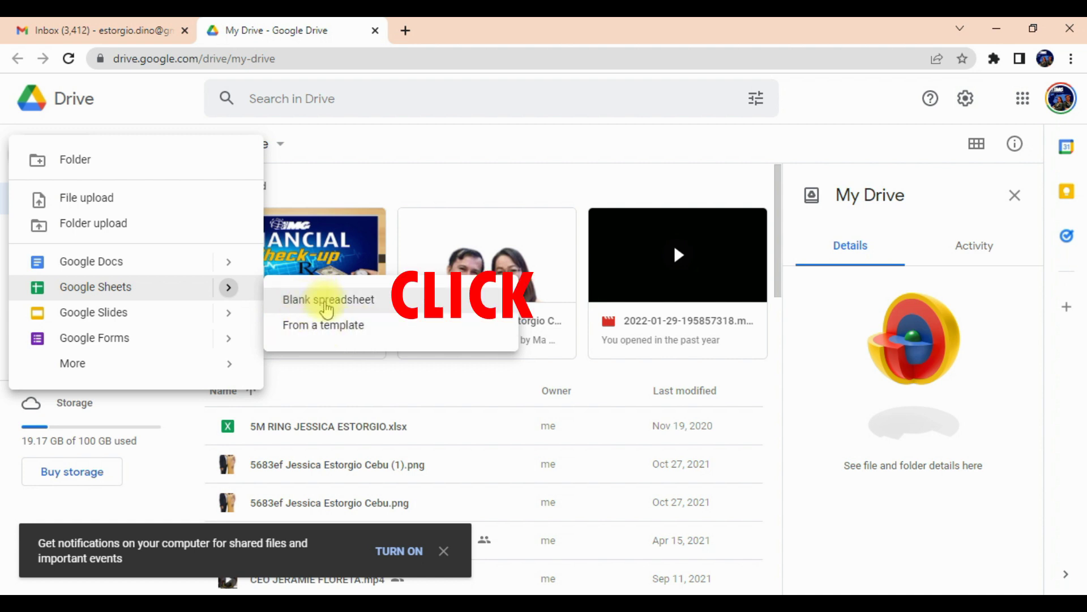
{"action": "left_click", "coordinate": [339, 312]}
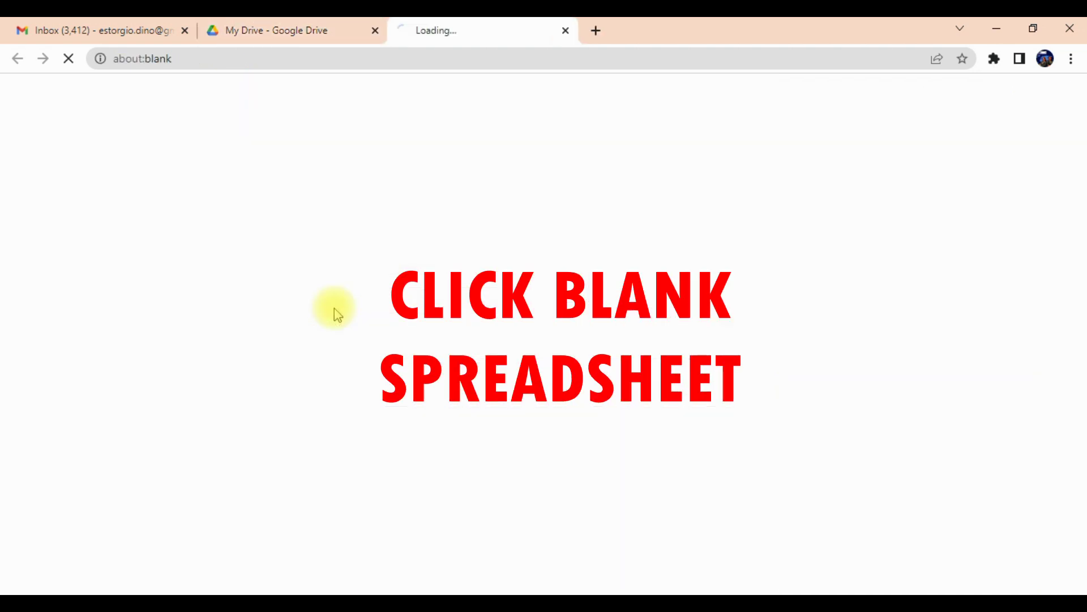
{"action": "left_click", "coordinate": [198, 89]}
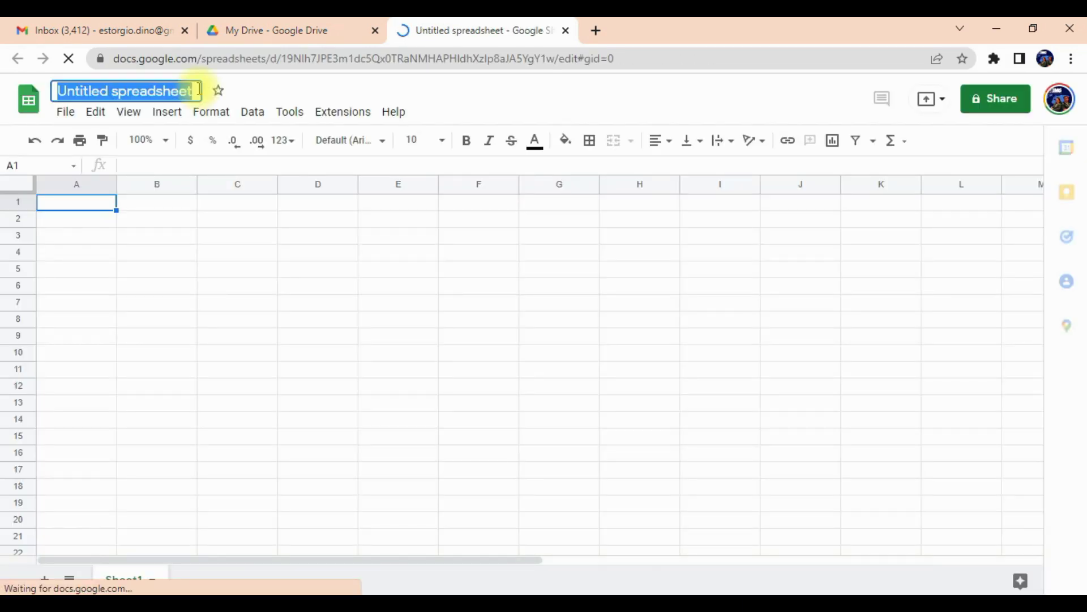
Rename the untitled spreadsheet to 'MY SHARELIST'.
{"action": "type", "text": "Sah"}
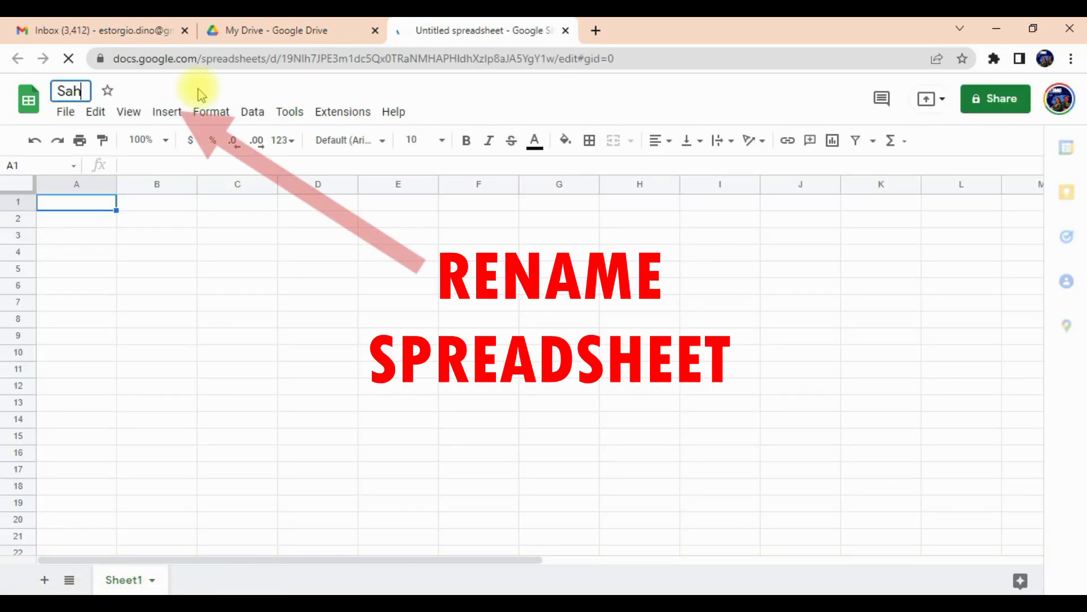
{"action": "key", "text": "BackSpace"}
{"action": "key", "text": "BackSpace"}
{"action": "type", "text": "HARELIST"}
{"action": "left_click", "coordinate": [58, 91]}
{"action": "type", "text": "MY"}
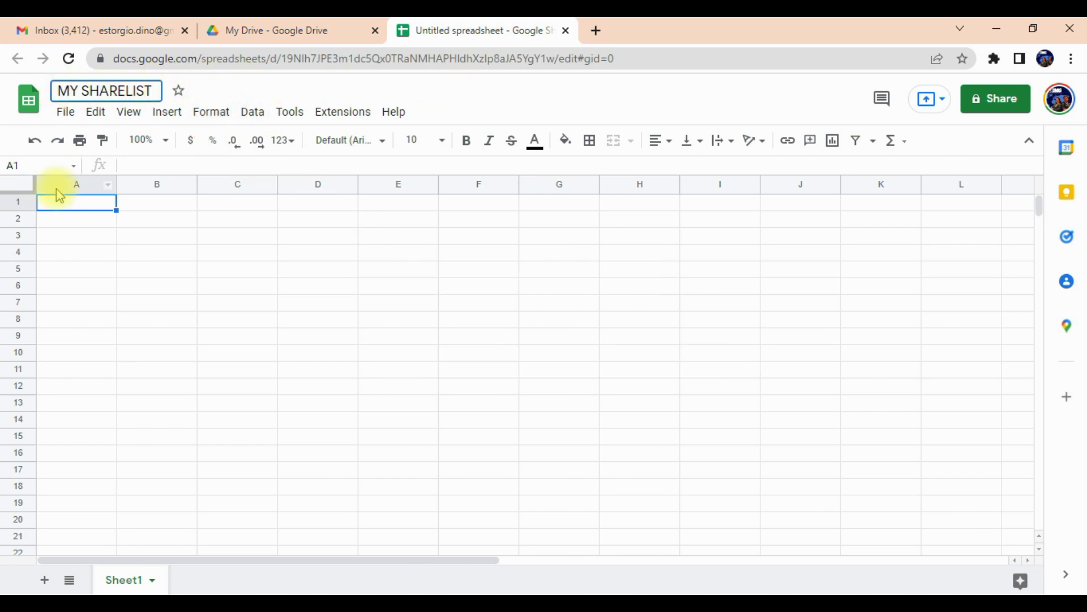
Enter the headers SHARELIST, CONTACT NUMBER and CONTACT AND INVITE in A1 to C1.
{"action": "left_click", "coordinate": [84, 210]}
{"action": "type", "text": "SHARELIST"}
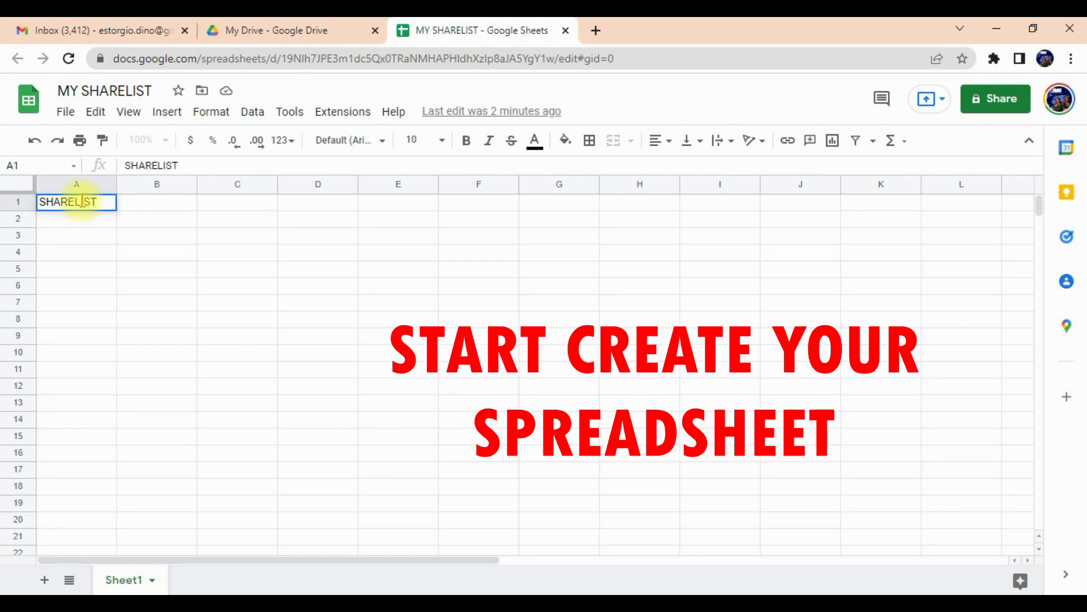
{"action": "type", "text": "ACT"}
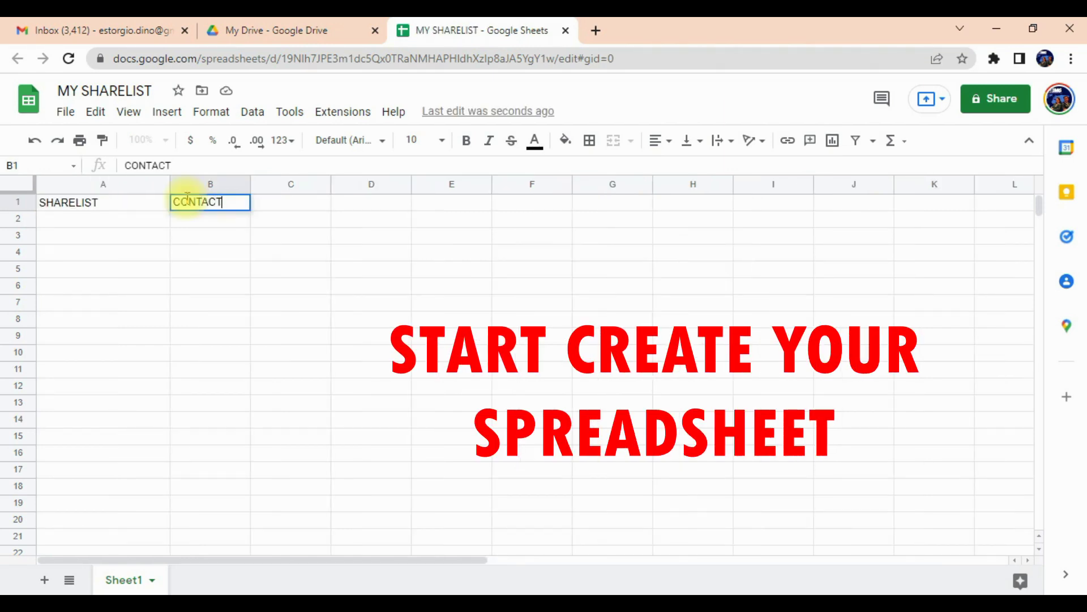
{"action": "type", "text": " NUMBER"}
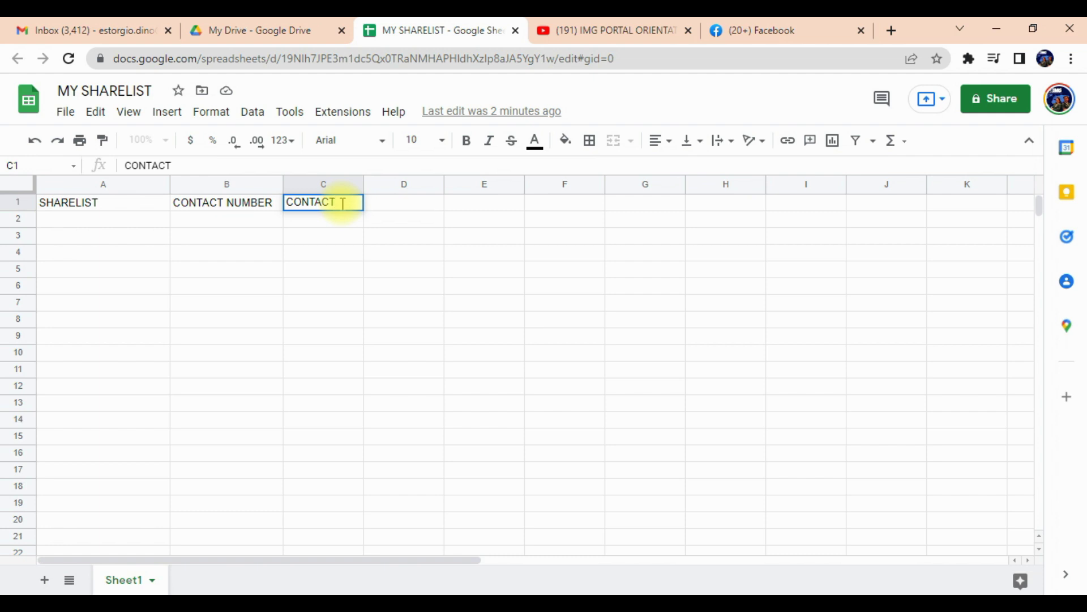
{"action": "type", "text": "AND INVITE"}
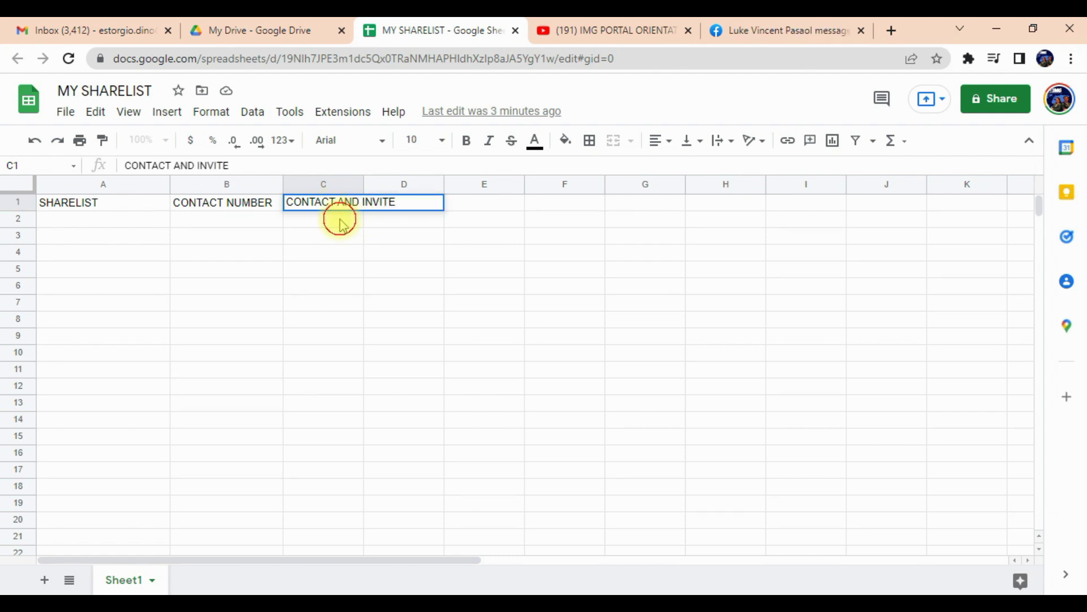
{"action": "key", "text": "Return"}
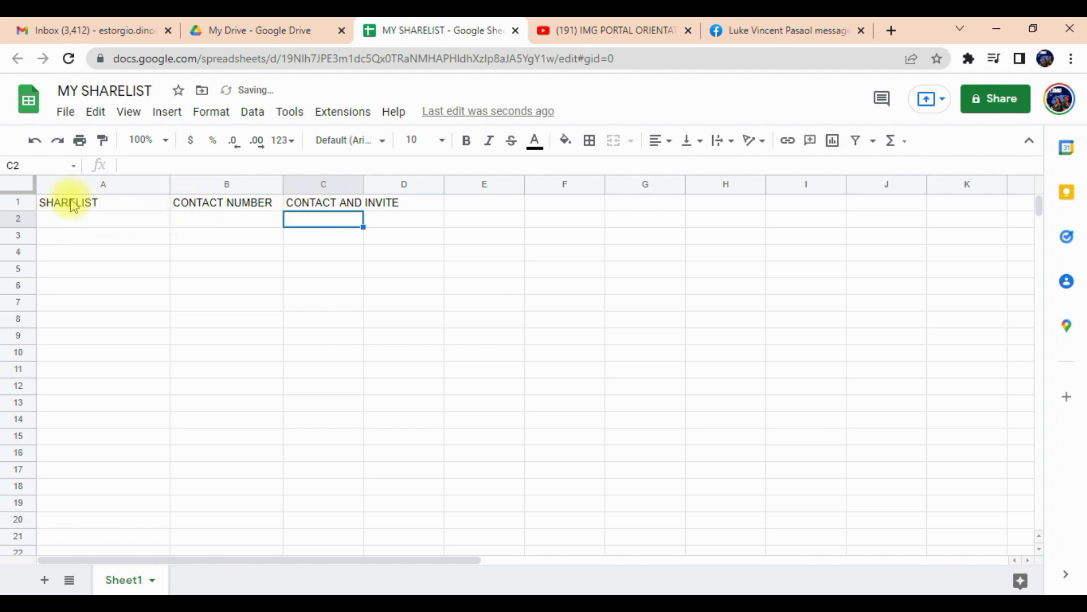
Fill the SHARELIST and CONTACT NUMBER header cells yellow.
{"action": "left_click", "coordinate": [72, 207]}
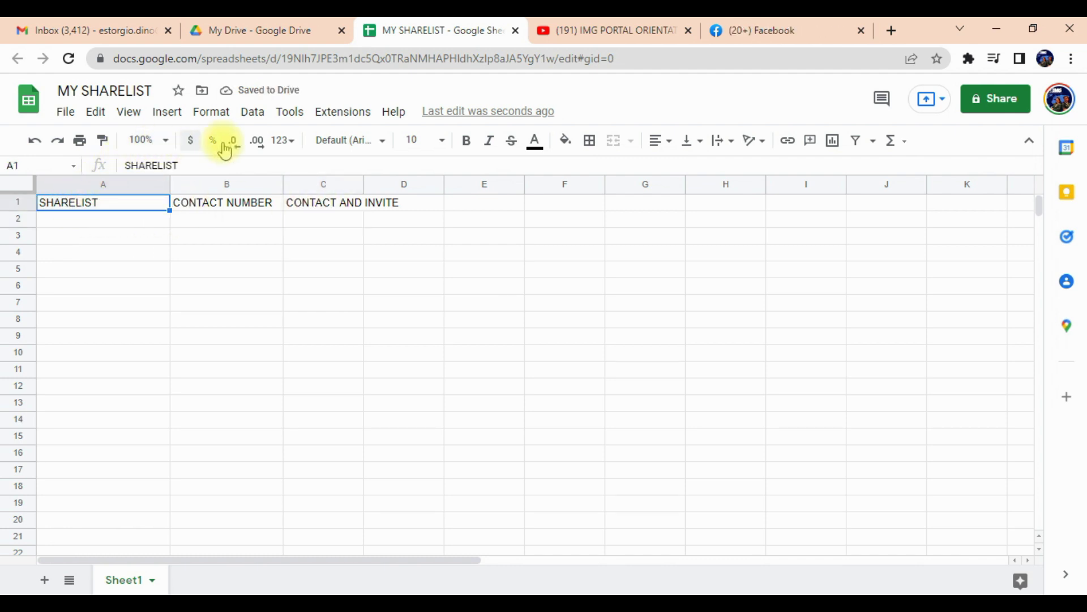
{"action": "left_click", "coordinate": [568, 142]}
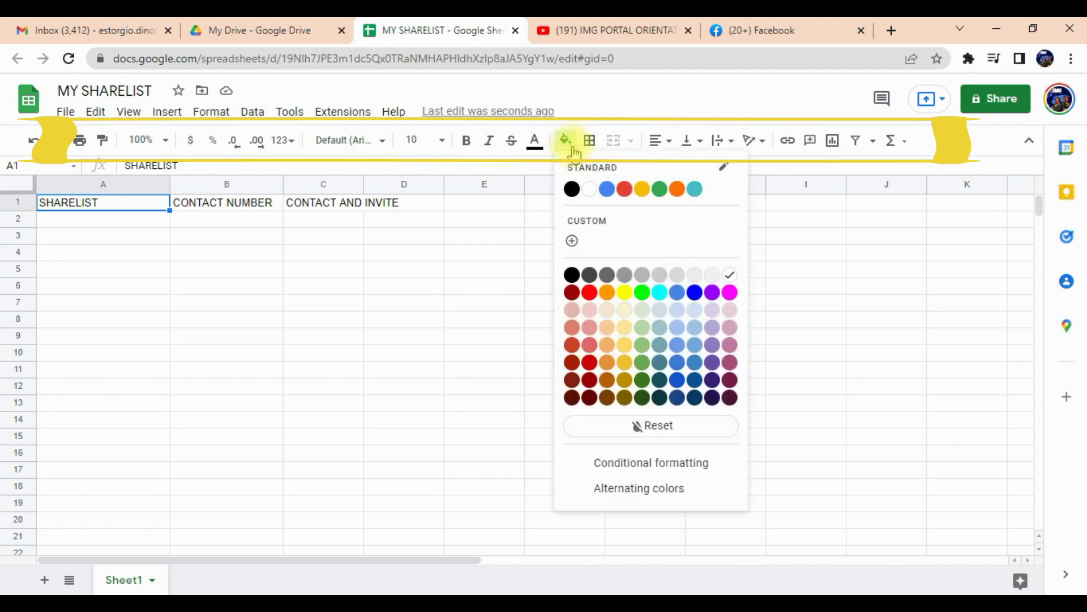
{"action": "left_click", "coordinate": [623, 292]}
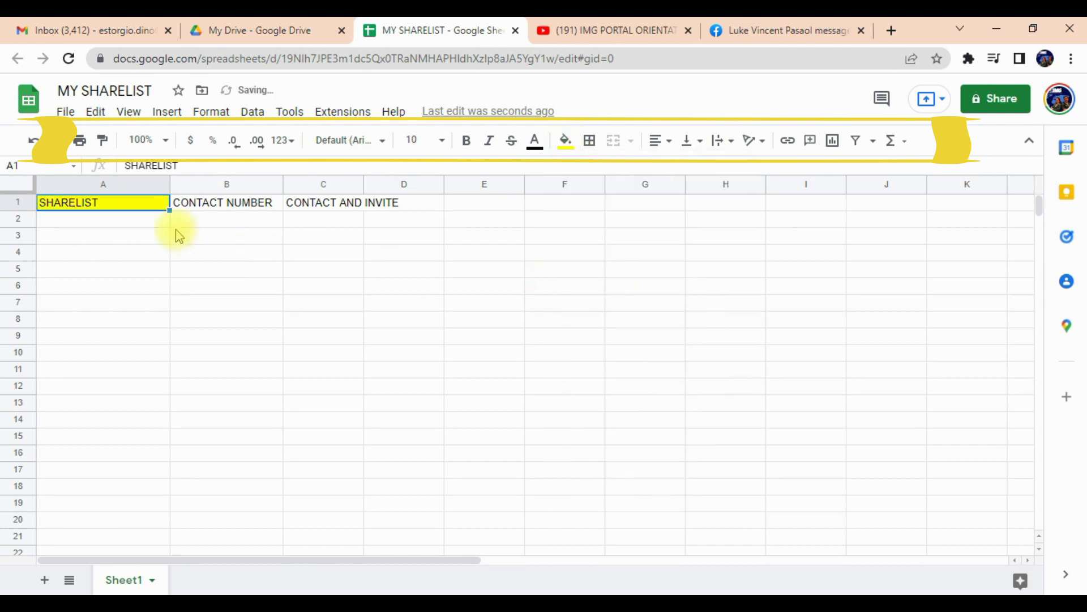
{"action": "left_click", "coordinate": [187, 204]}
{"action": "left_click", "coordinate": [565, 141]}
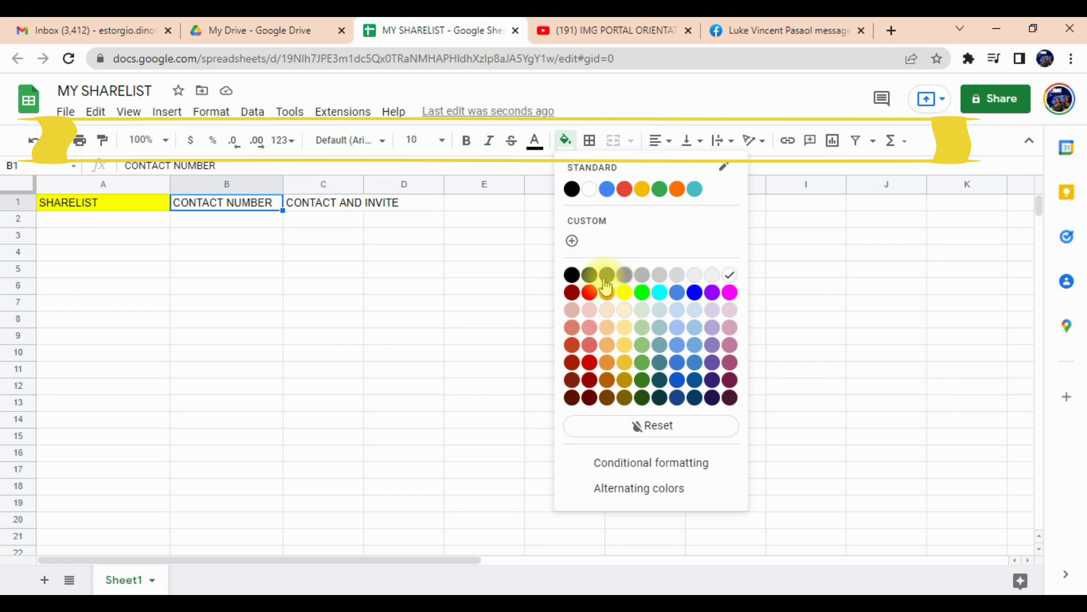
{"action": "left_click", "coordinate": [626, 293]}
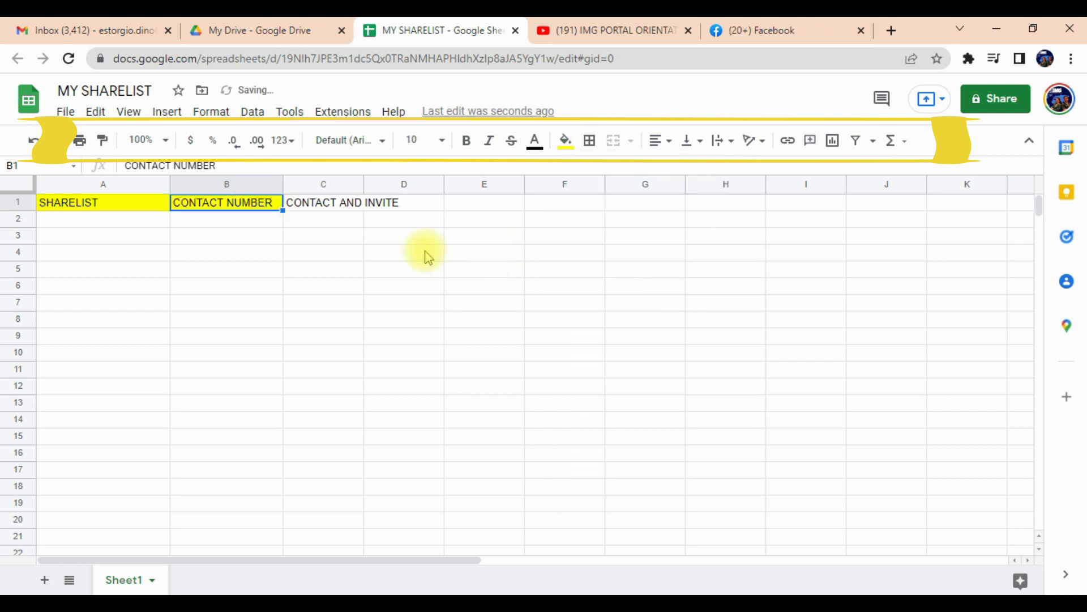
Merge C1:G1, centre CONTACT AND INVITE in it and fill it yellow.
{"action": "left_click", "coordinate": [335, 209]}
{"action": "left_click_drag", "start_coordinate": [490, 201], "coordinate": [612, 192]}
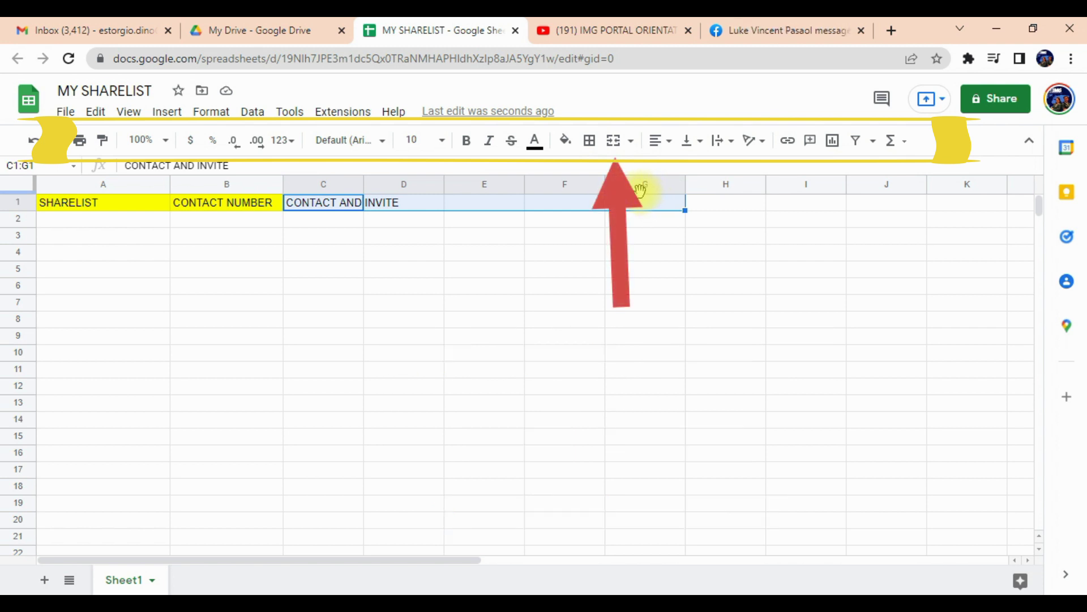
{"action": "left_click", "coordinate": [613, 141]}
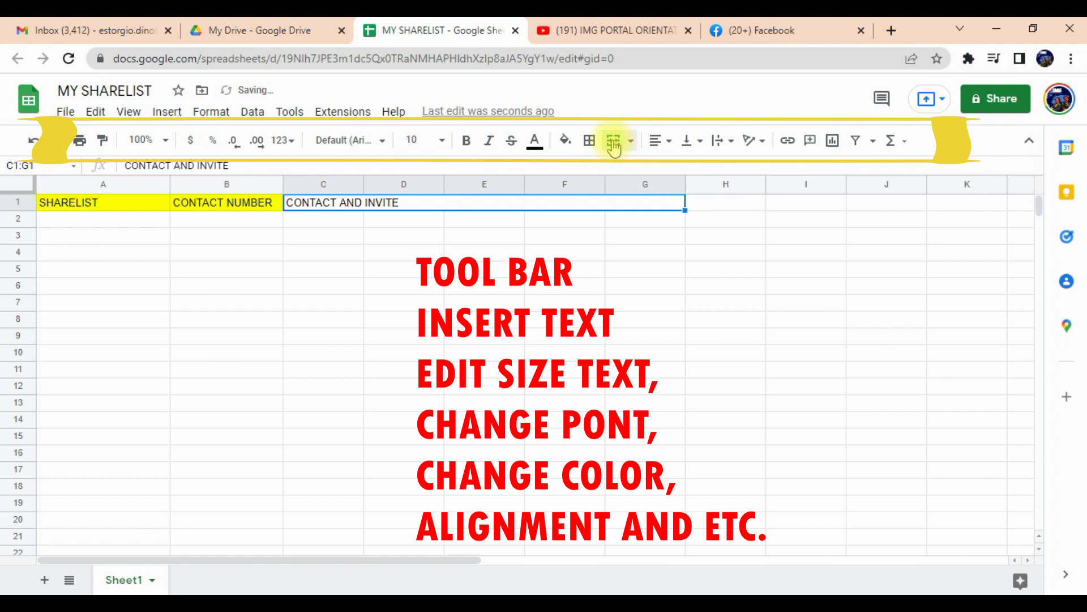
{"action": "left_click", "coordinate": [670, 141]}
{"action": "left_click", "coordinate": [678, 169]}
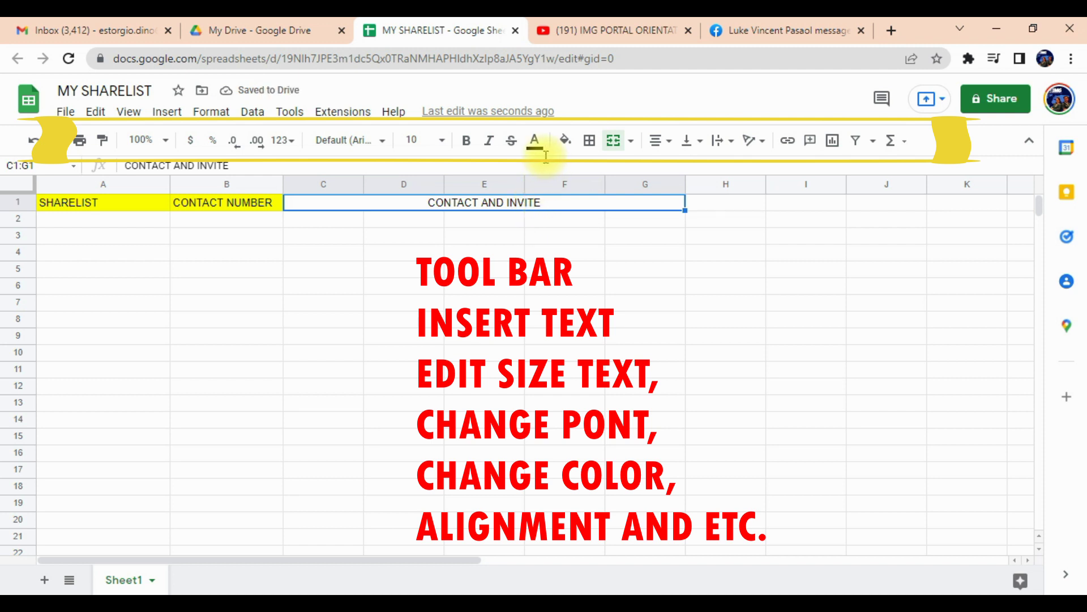
{"action": "left_click", "coordinate": [565, 146]}
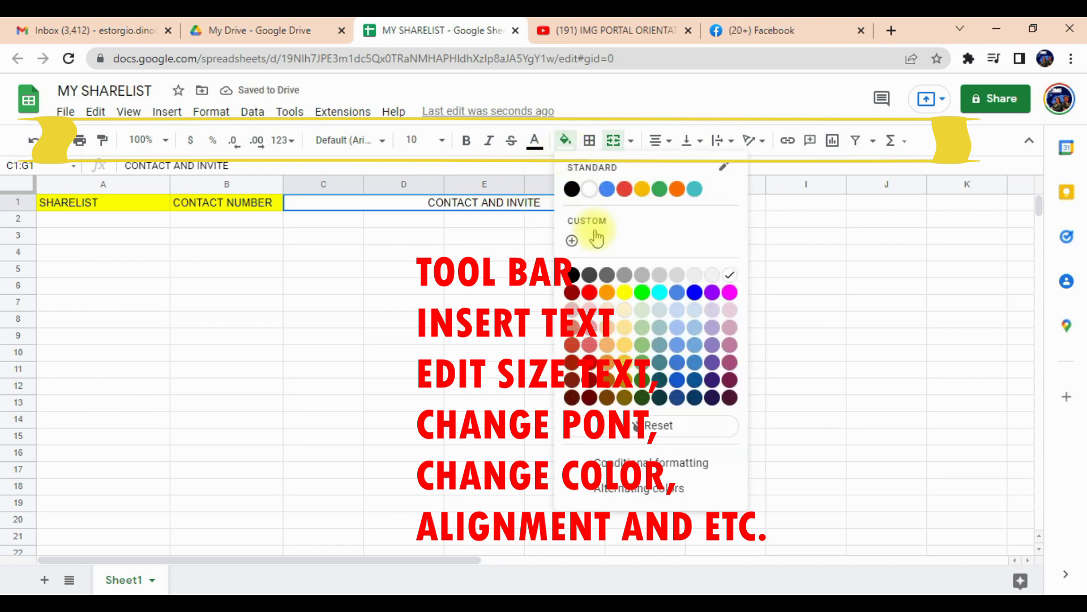
{"action": "left_click", "coordinate": [623, 289]}
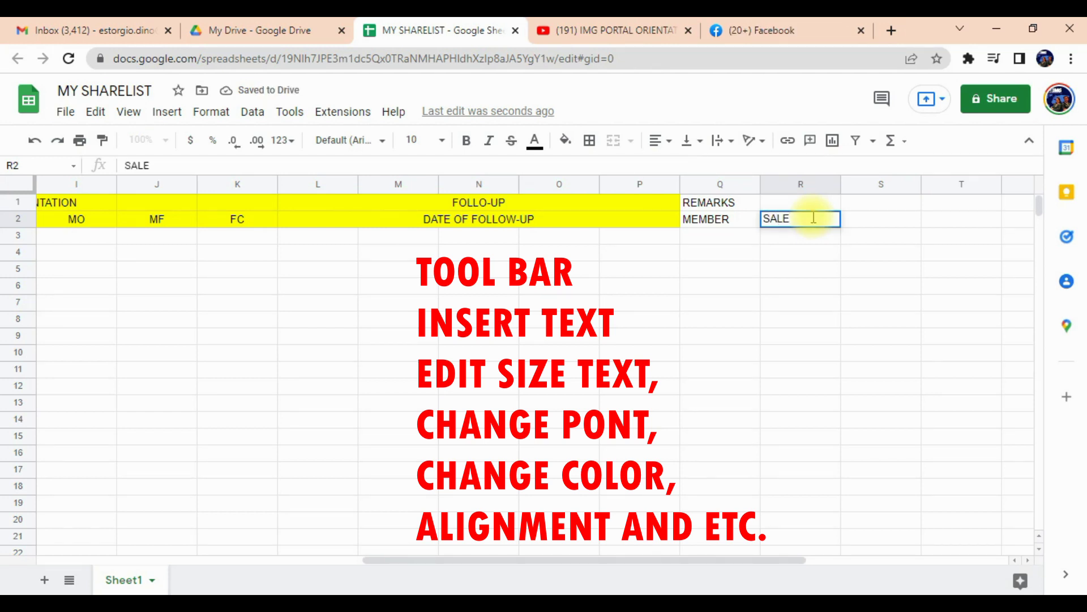
Make all header labels in A1:R2, from SHARELIST to SALE, bold.
{"action": "left_click_drag", "start_coordinate": [718, 202], "coordinate": [793, 223]}
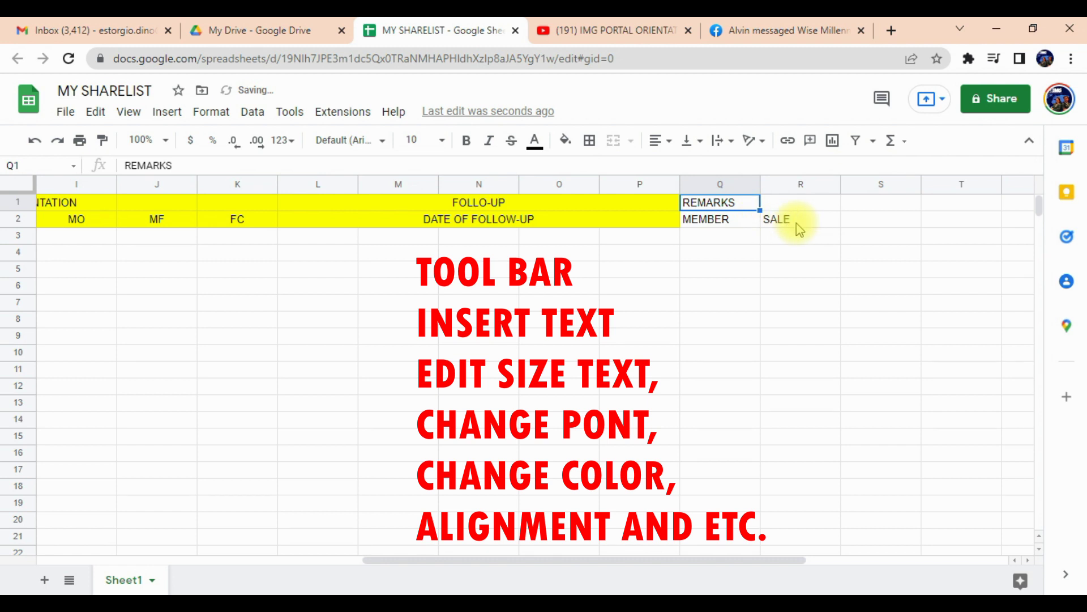
{"action": "left_click", "coordinate": [657, 140]}
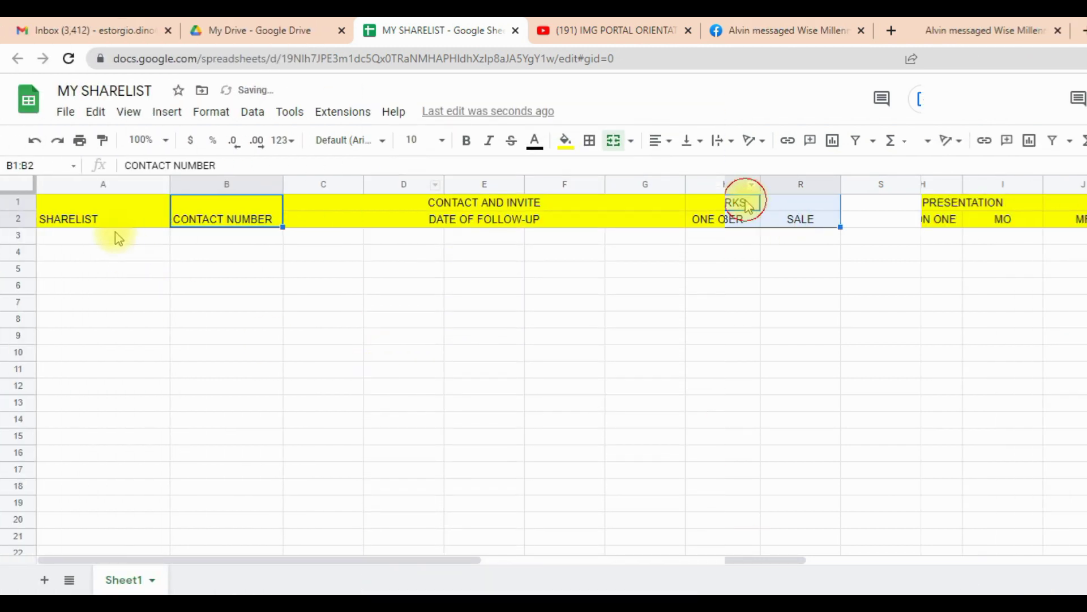
{"action": "left_click", "coordinate": [113, 224]}
{"action": "left_click_drag", "start_coordinate": [401, 560], "coordinate": [765, 592]}
{"action": "left_click", "coordinate": [714, 226], "text": "shift"}
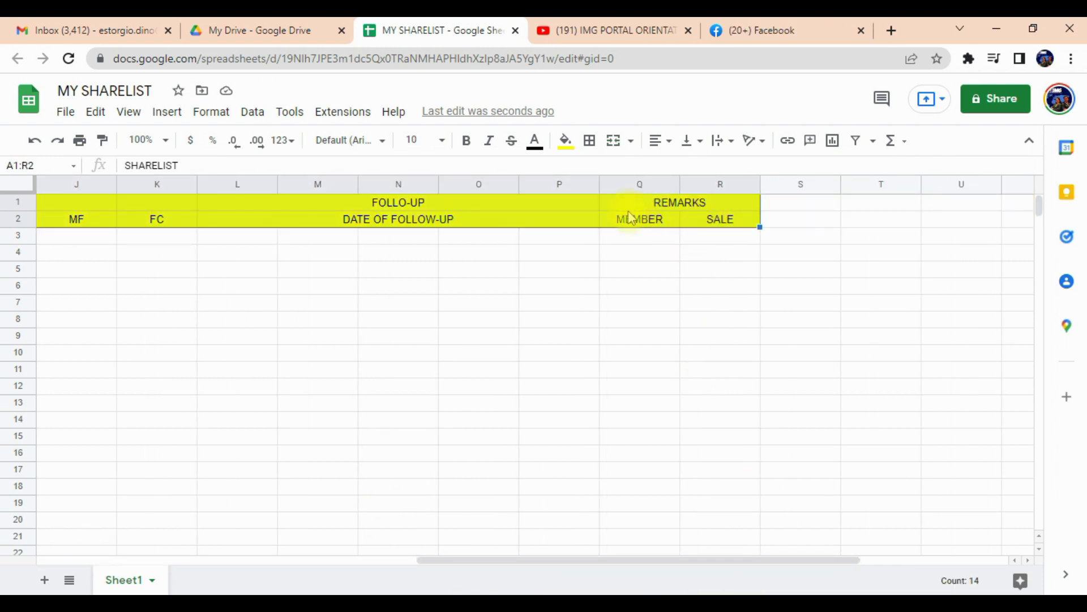
{"action": "left_click", "coordinate": [466, 148]}
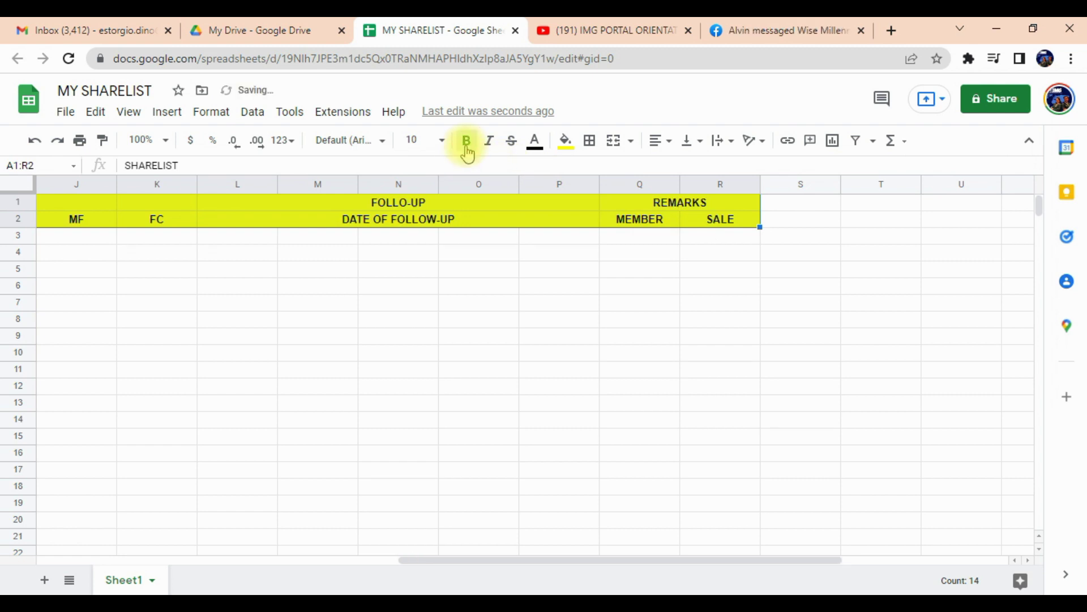
{"action": "left_click_drag", "start_coordinate": [668, 569], "coordinate": [306, 567]}
{"action": "left_click", "coordinate": [71, 182]}
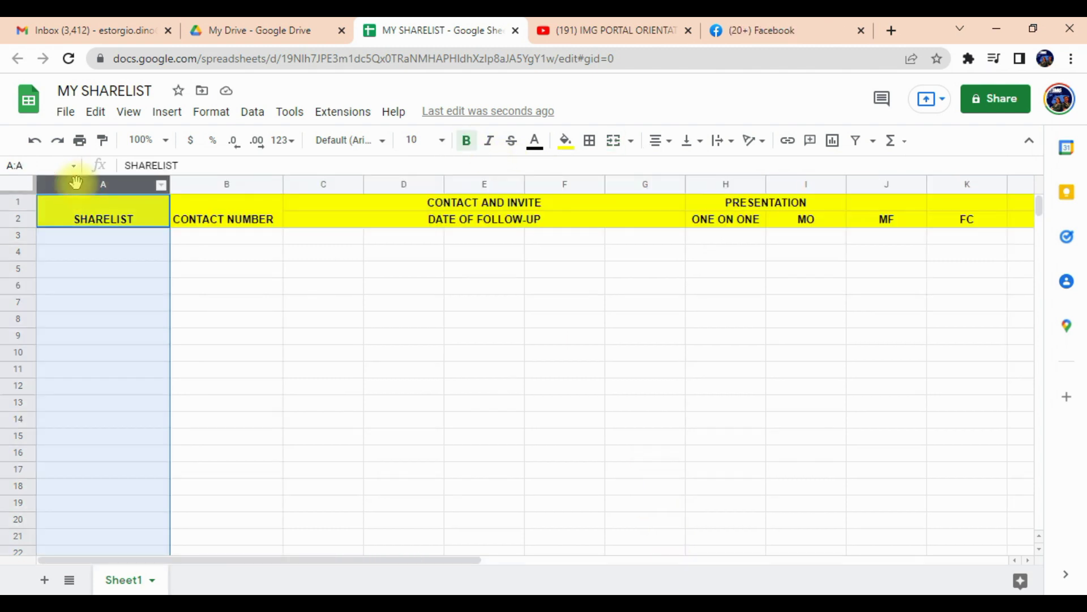
{"action": "right_click", "coordinate": [71, 182]}
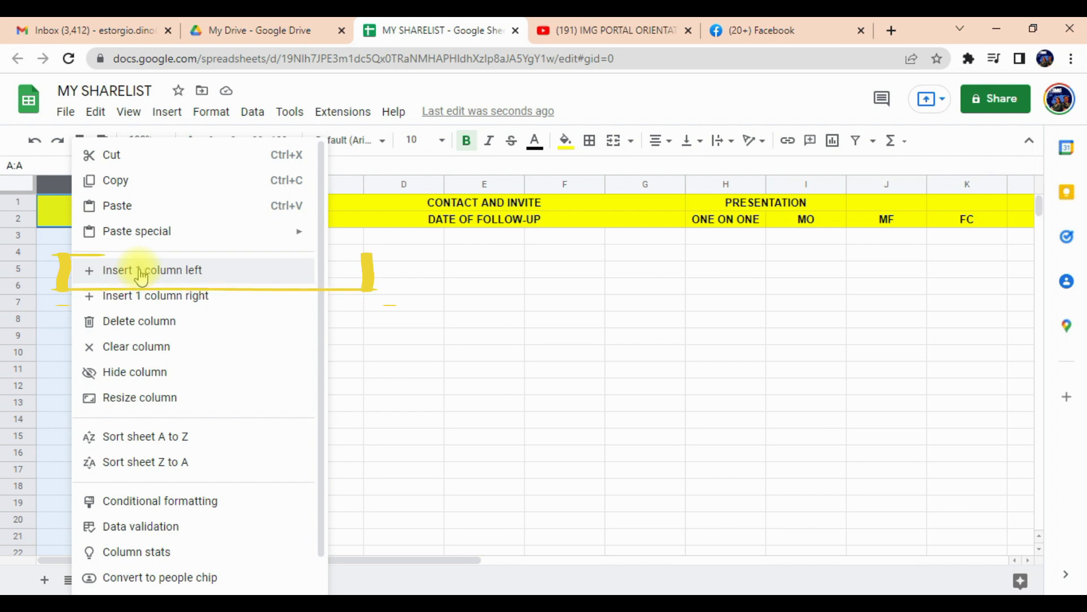
Insert a narrow empty column A to the left of SHARELIST.
{"action": "left_click", "coordinate": [141, 276]}
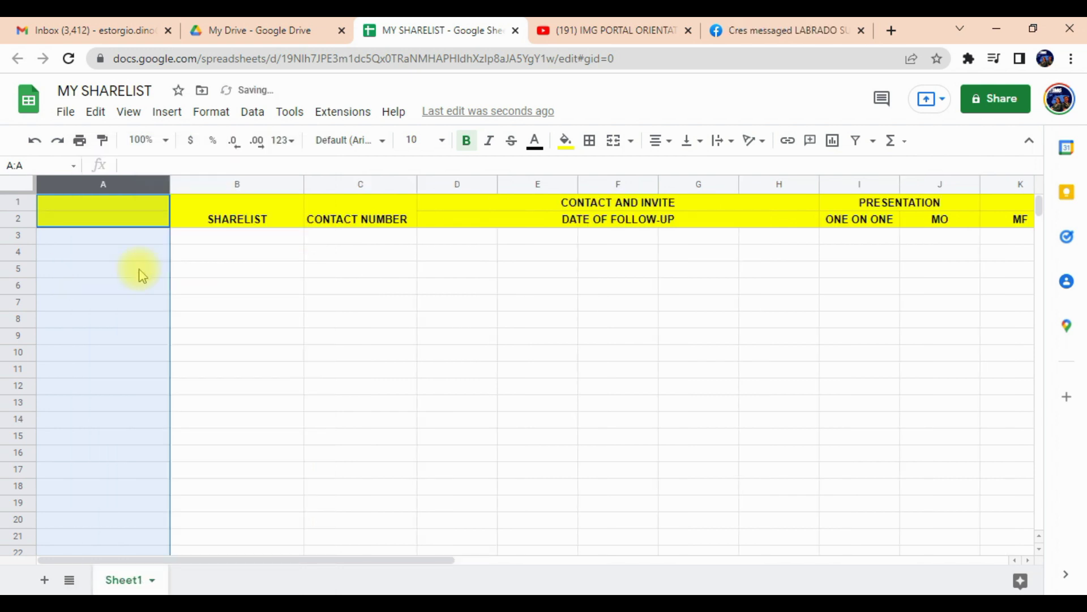
{"action": "left_click", "coordinate": [117, 225]}
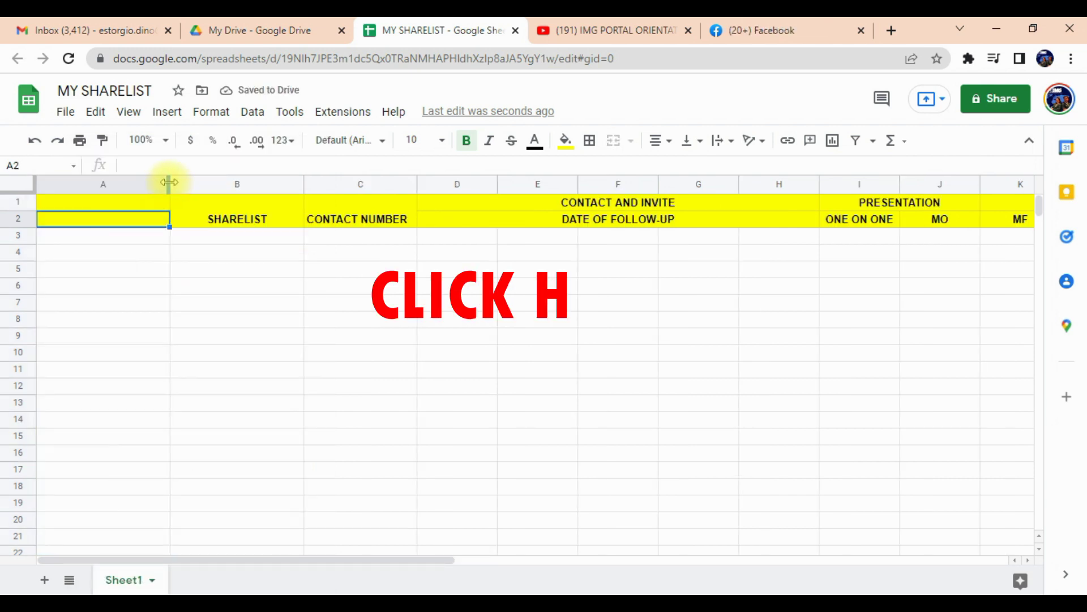
{"action": "left_click_drag", "start_coordinate": [169, 183], "coordinate": [67, 183]}
{"action": "left_click", "coordinate": [57, 243]}
Number column A from 1 to 143 in rows 3 to 145 as a fill series.
{"action": "type", "text": "1"}
{"action": "left_click", "coordinate": [61, 255]}
{"action": "type", "text": "2"}
{"action": "left_click", "coordinate": [58, 273]}
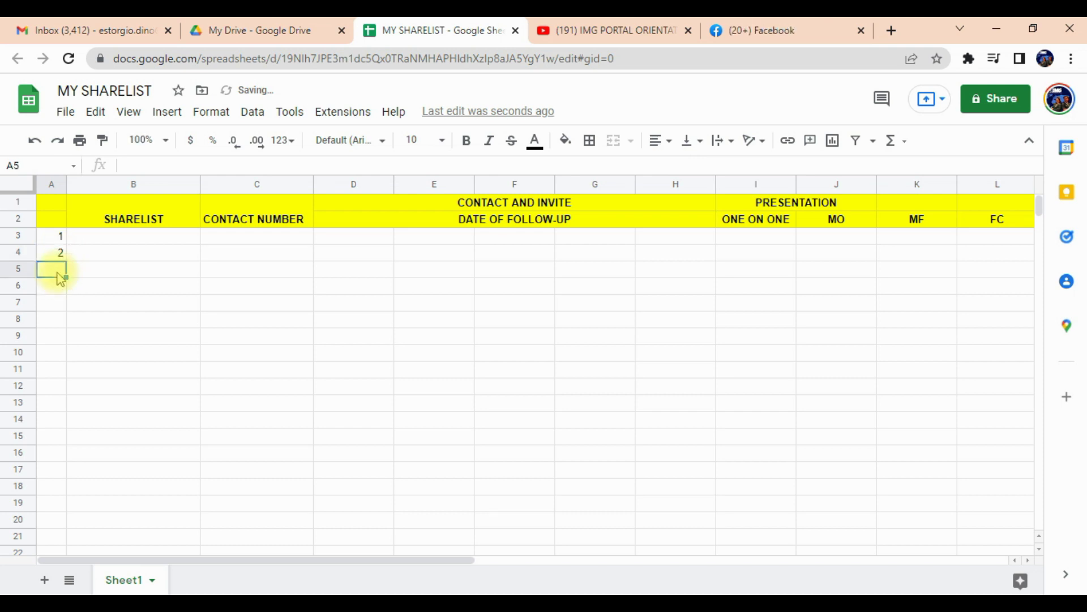
{"action": "type", "text": "3"}
{"action": "left_click", "coordinate": [59, 290]}
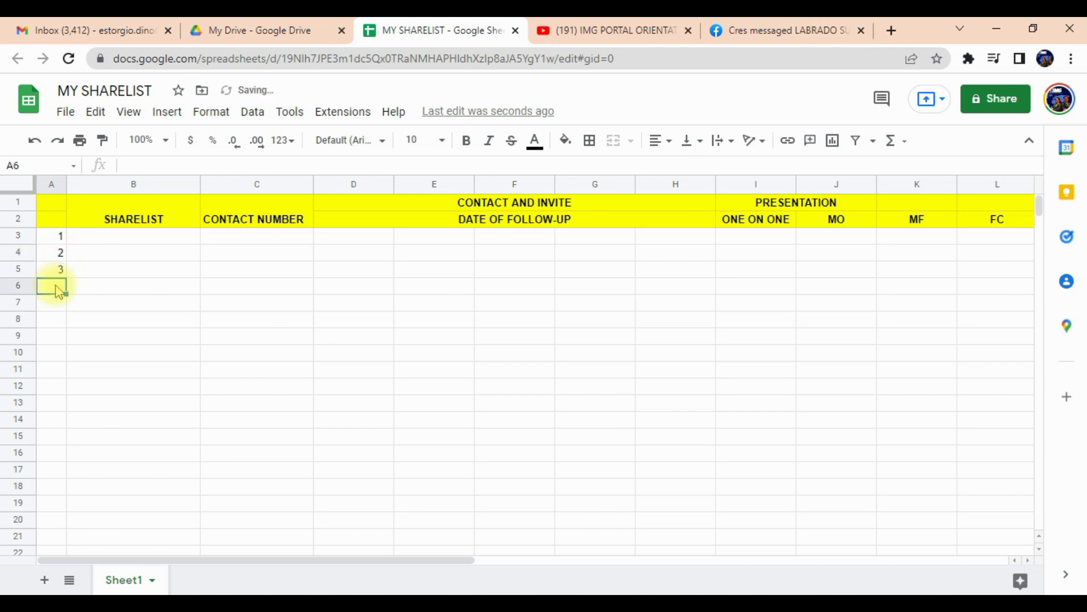
{"action": "left_click_drag", "start_coordinate": [61, 241], "coordinate": [65, 275]}
{"action": "left_click_drag", "start_coordinate": [58, 529], "coordinate": [73, 599]}
{"action": "left_click_drag", "start_coordinate": [79, 533], "coordinate": [113, 456]}
{"action": "scroll", "coordinate": [243, 444], "scroll_direction": "up", "scroll_amount": 5}
{"action": "scroll", "coordinate": [244, 444], "scroll_direction": "up", "scroll_amount": 20}
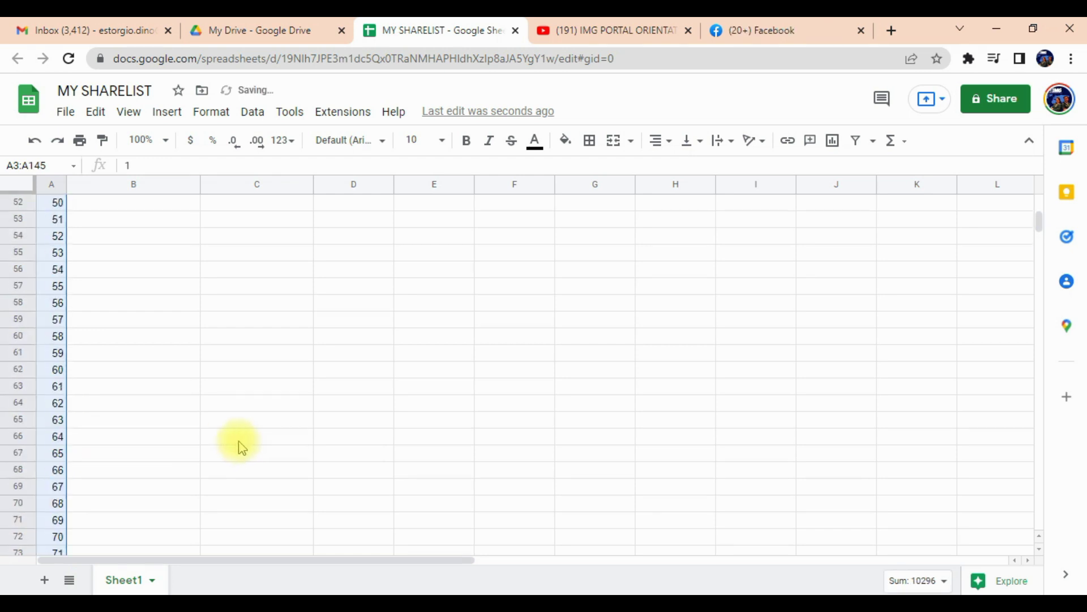
{"action": "left_click", "coordinate": [12, 202]}
Insert a row above the headers and type the title 'MY PERSONAL SHARELIST' in A1.
{"action": "right_click", "coordinate": [13, 203]}
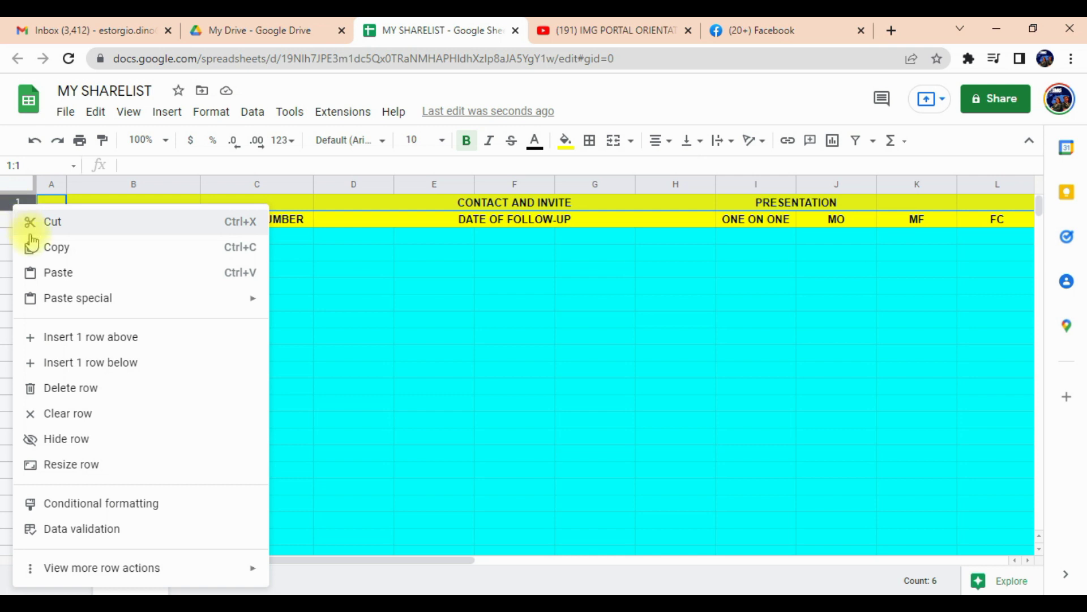
{"action": "left_click", "coordinate": [80, 338]}
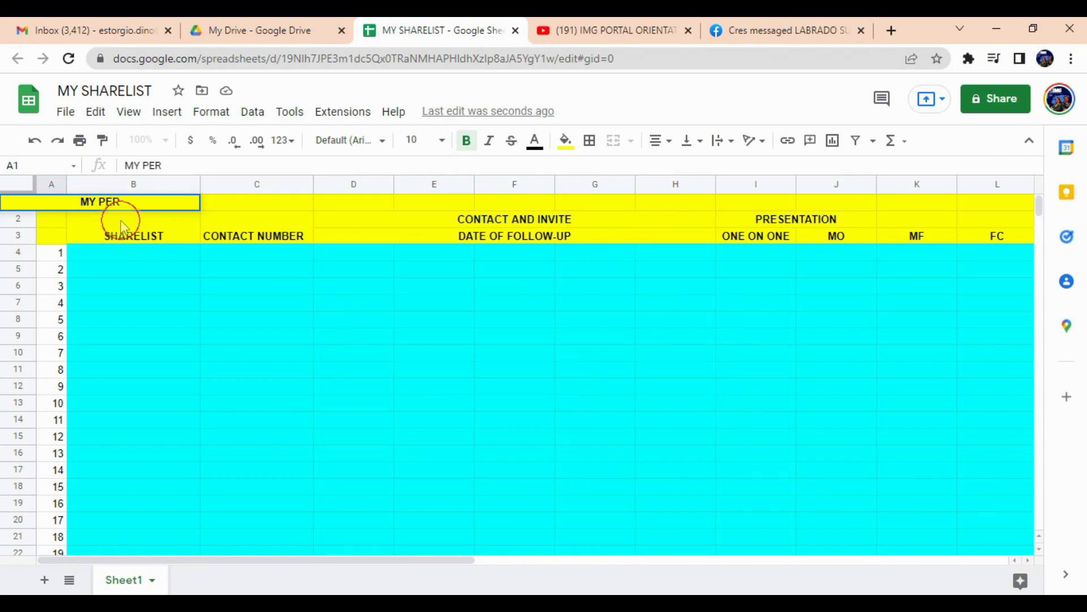
{"action": "left_click", "coordinate": [116, 221]}
{"action": "left_click", "coordinate": [54, 203]}
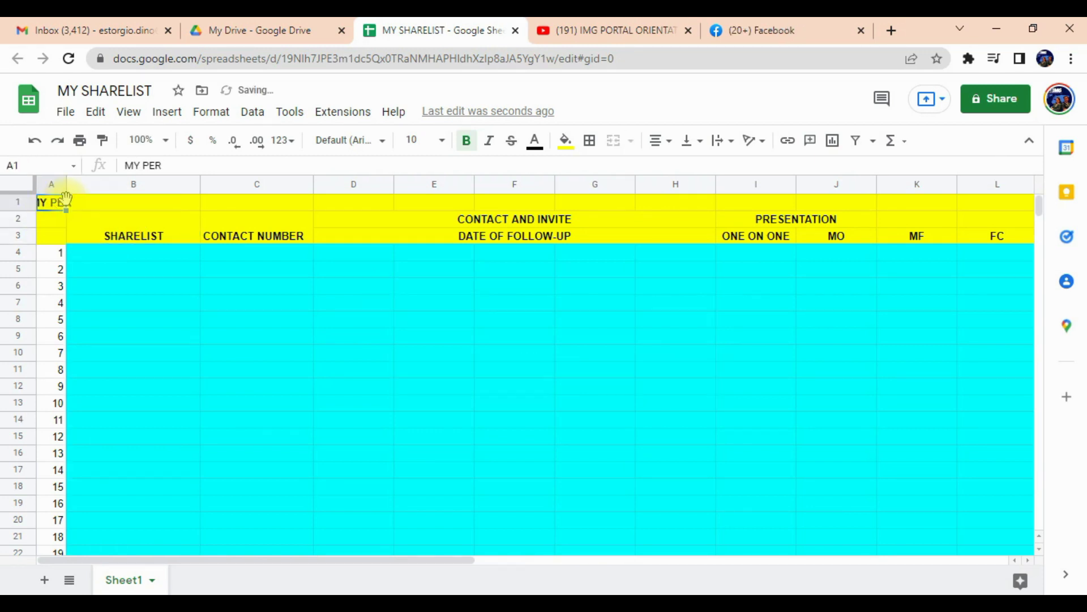
{"action": "left_click", "coordinate": [174, 164]}
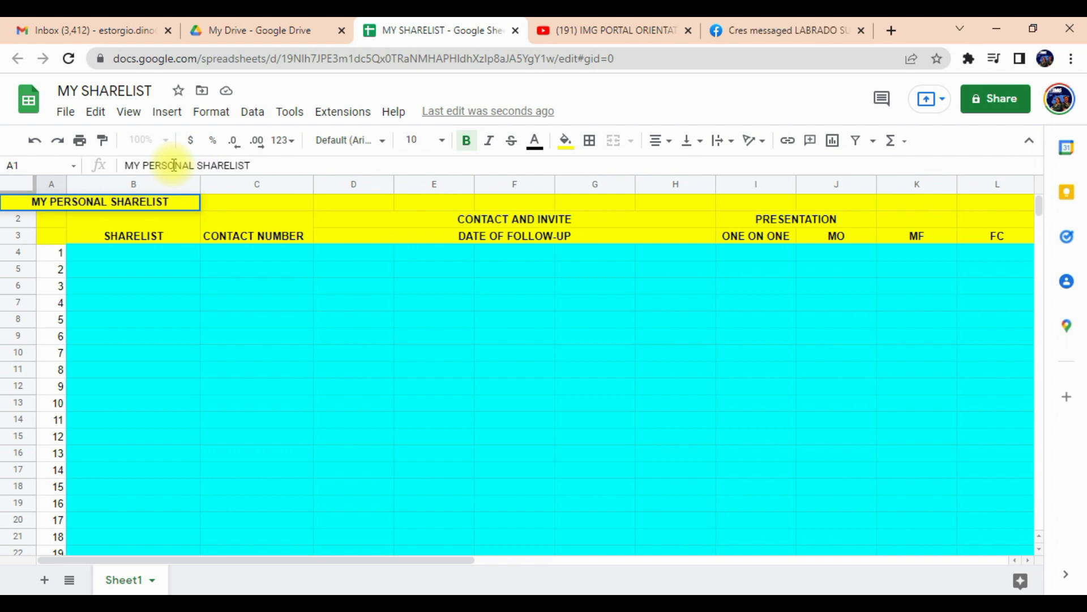
{"action": "left_click", "coordinate": [152, 260]}
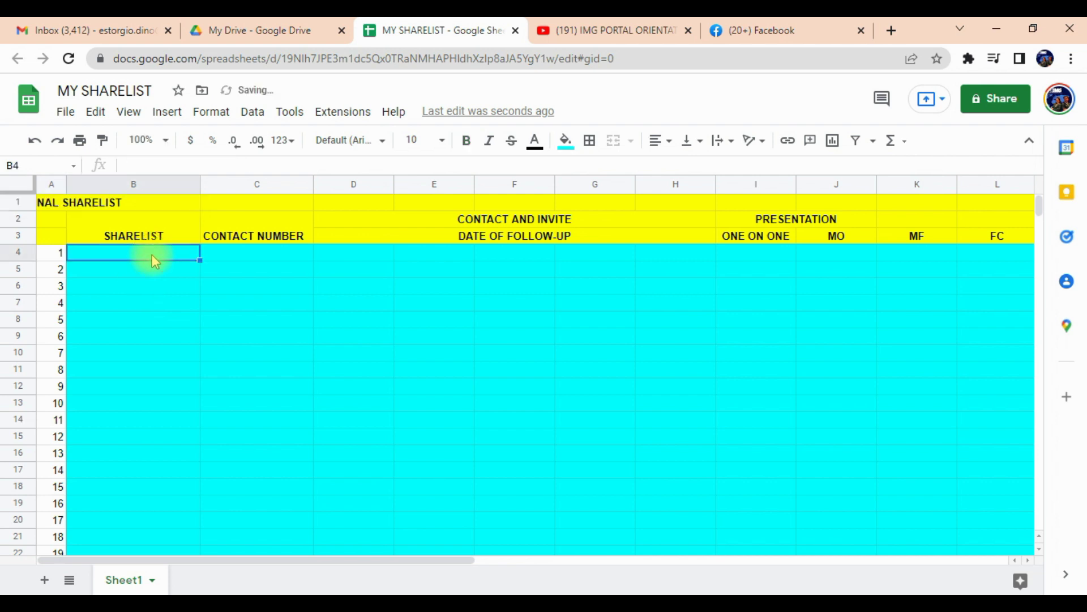
{"action": "left_click", "coordinate": [50, 206]}
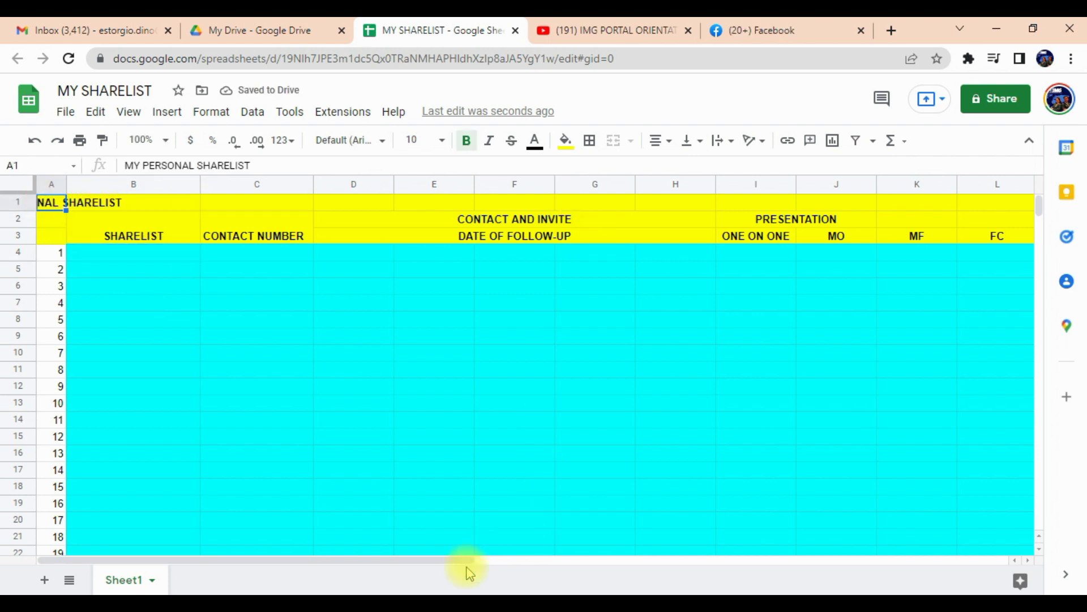
{"action": "left_click_drag", "start_coordinate": [461, 560], "coordinate": [801, 562]}
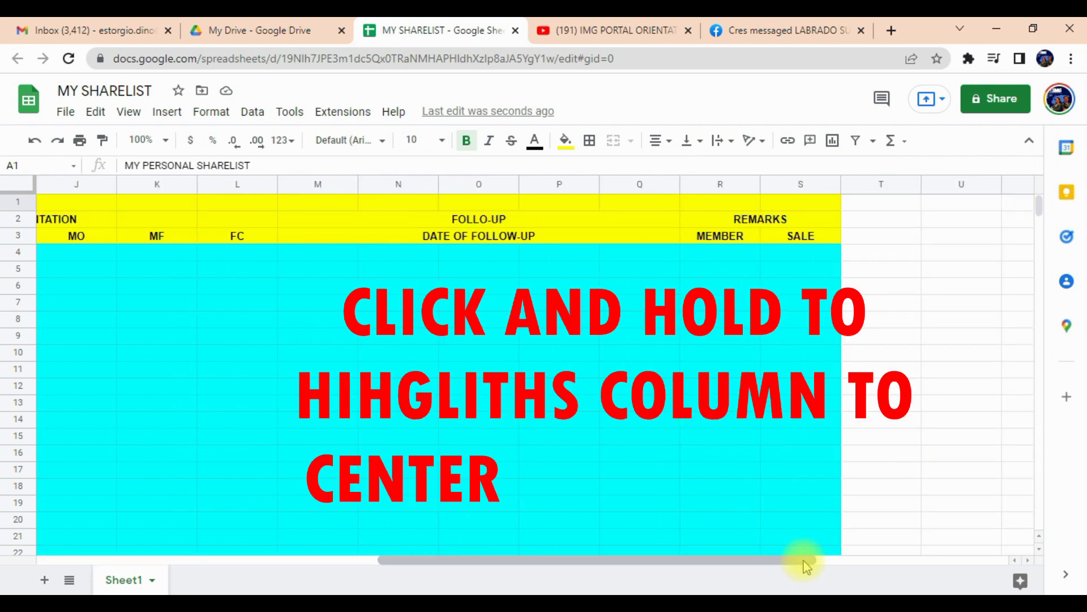
{"action": "left_click", "coordinate": [803, 208], "text": "shift"}
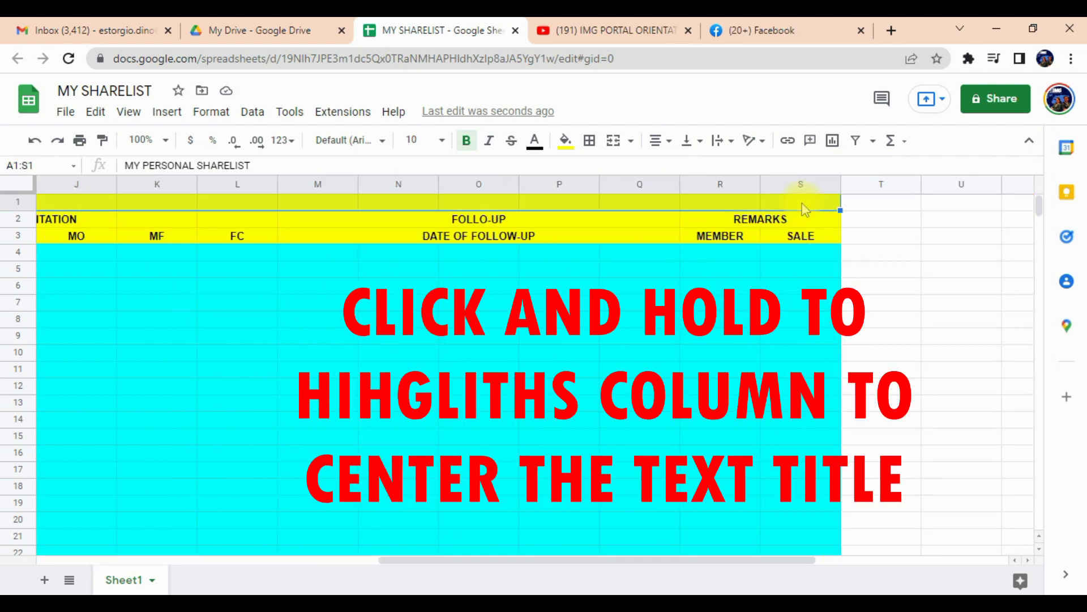
Merge the title across A1:S1, centre it horizontally and set font size 18.
{"action": "left_click", "coordinate": [617, 146]}
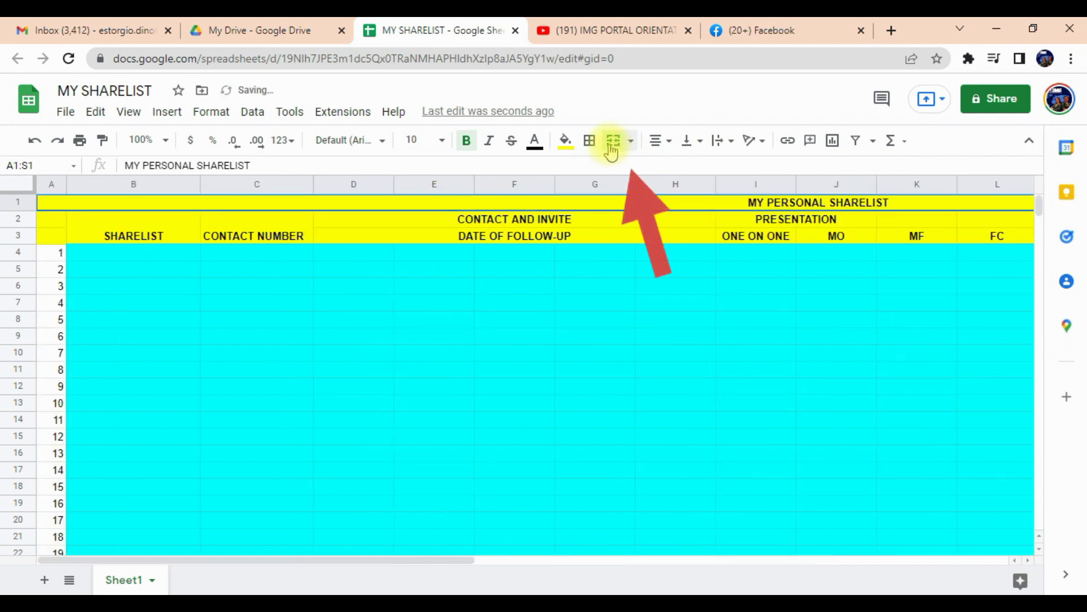
{"action": "left_click", "coordinate": [663, 143]}
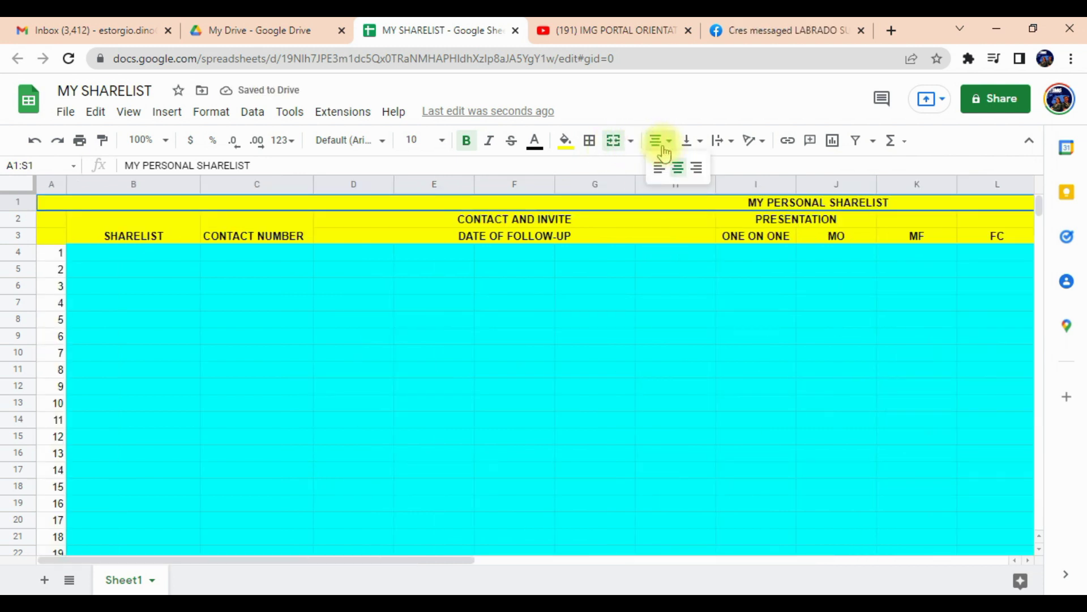
{"action": "left_click", "coordinate": [677, 169]}
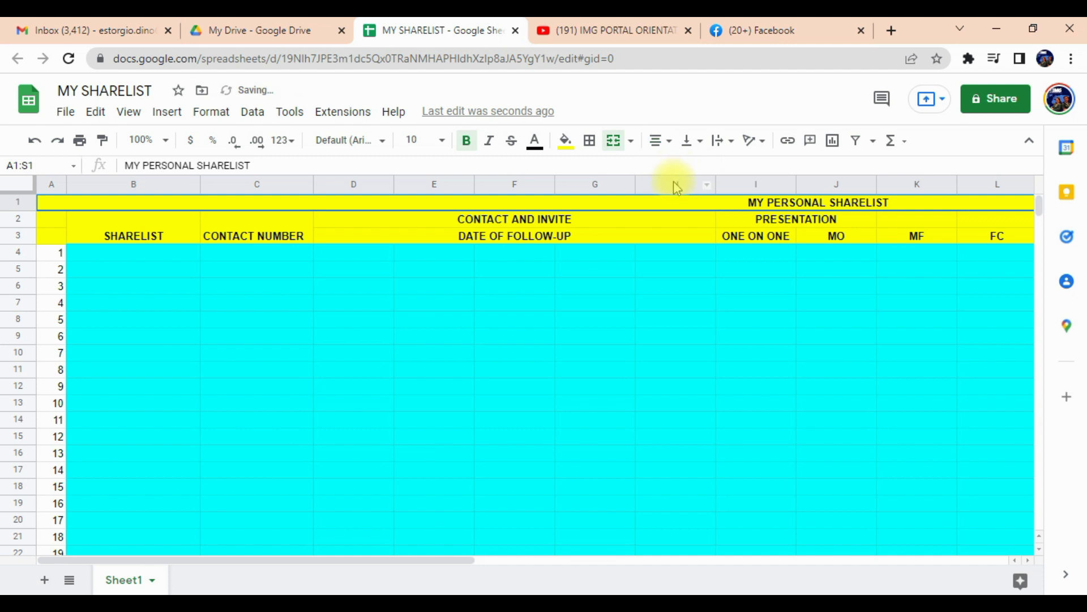
{"action": "left_click_drag", "start_coordinate": [332, 563], "coordinate": [630, 561]}
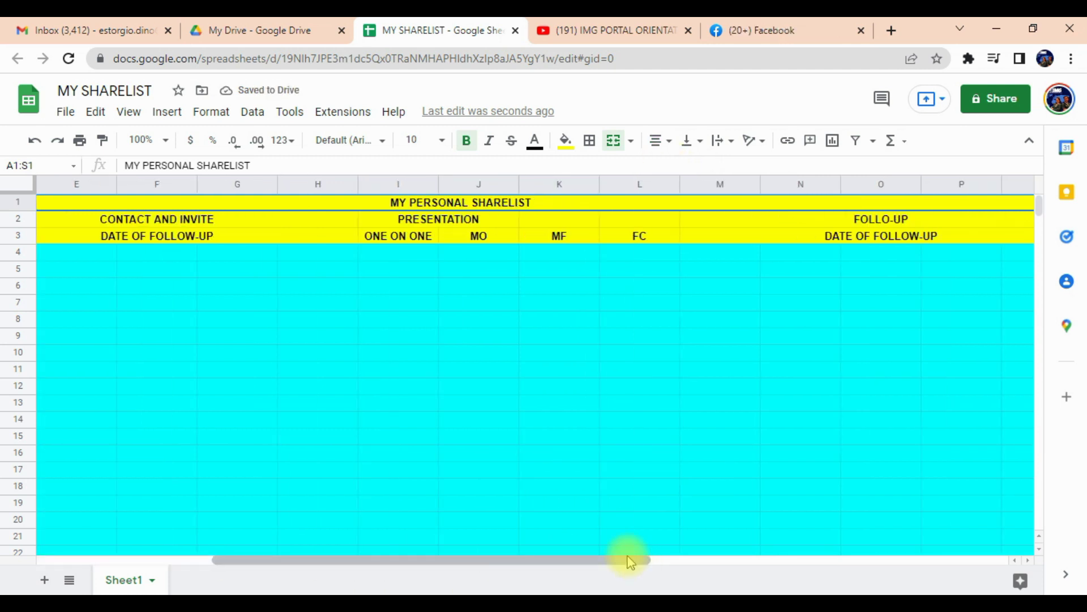
{"action": "left_click", "coordinate": [442, 141]}
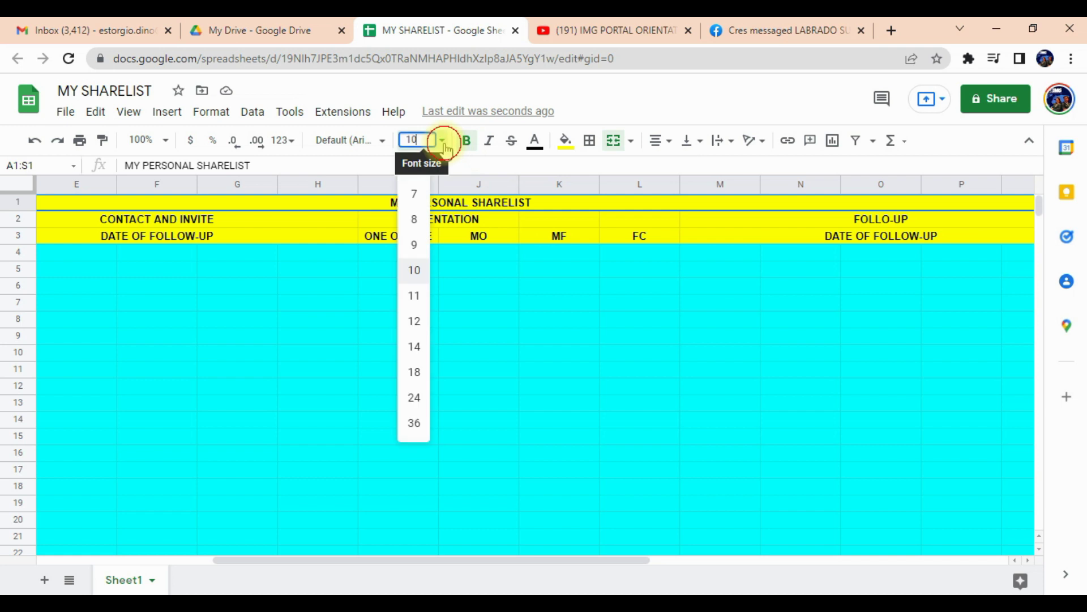
{"action": "left_click", "coordinate": [417, 372]}
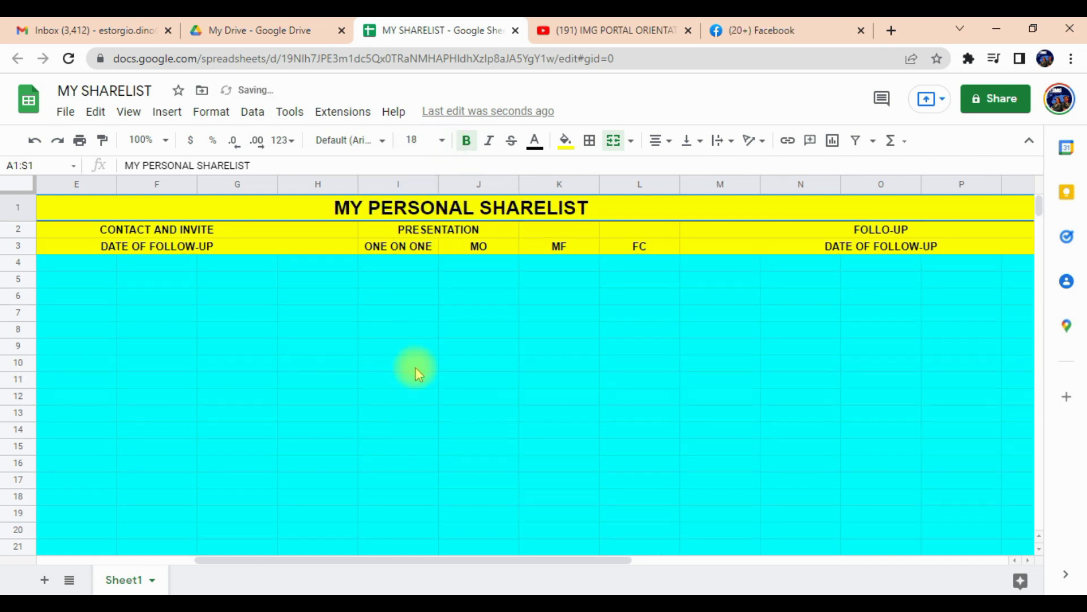
{"action": "left_click", "coordinate": [473, 409]}
{"action": "scroll", "coordinate": [472, 393], "scroll_direction": "down", "scroll_amount": 1}
{"action": "scroll", "coordinate": [442, 385], "scroll_direction": "up", "scroll_amount": 1}
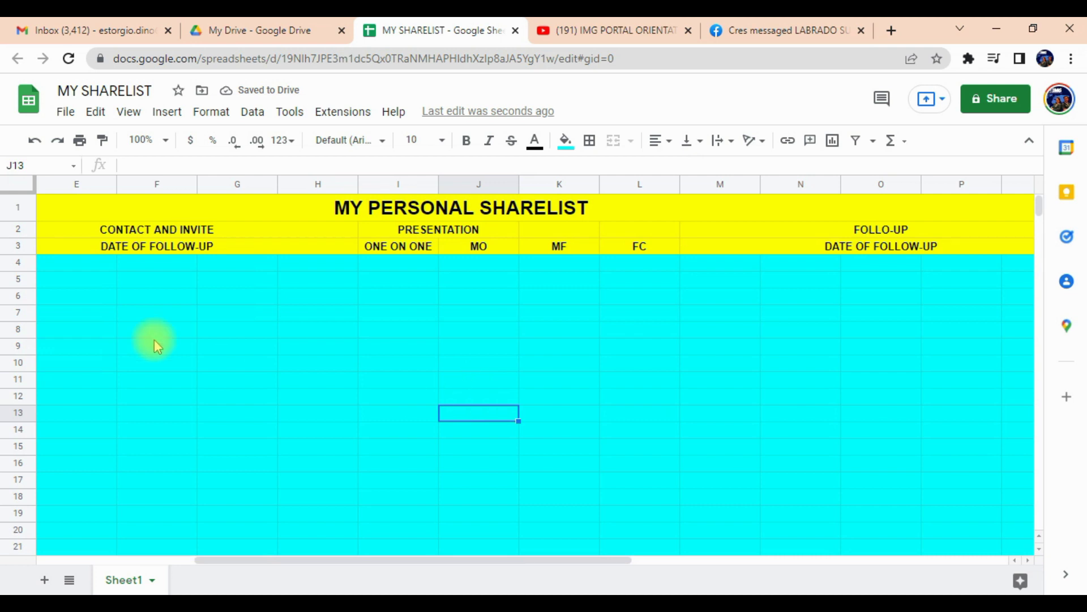
Apply All borders to the header block B2:S3, from SHARELIST through SALE.
{"action": "scroll", "coordinate": [136, 227], "scroll_direction": "left", "scroll_amount": 4}
{"action": "left_click", "coordinate": [150, 234]}
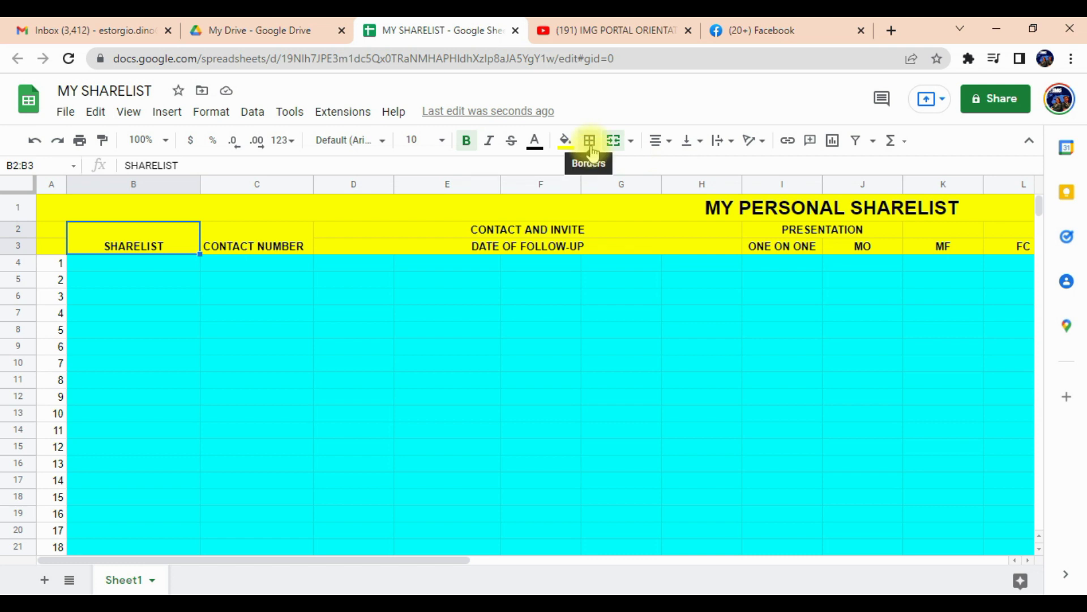
{"action": "left_click_drag", "start_coordinate": [463, 560], "coordinate": [823, 591]}
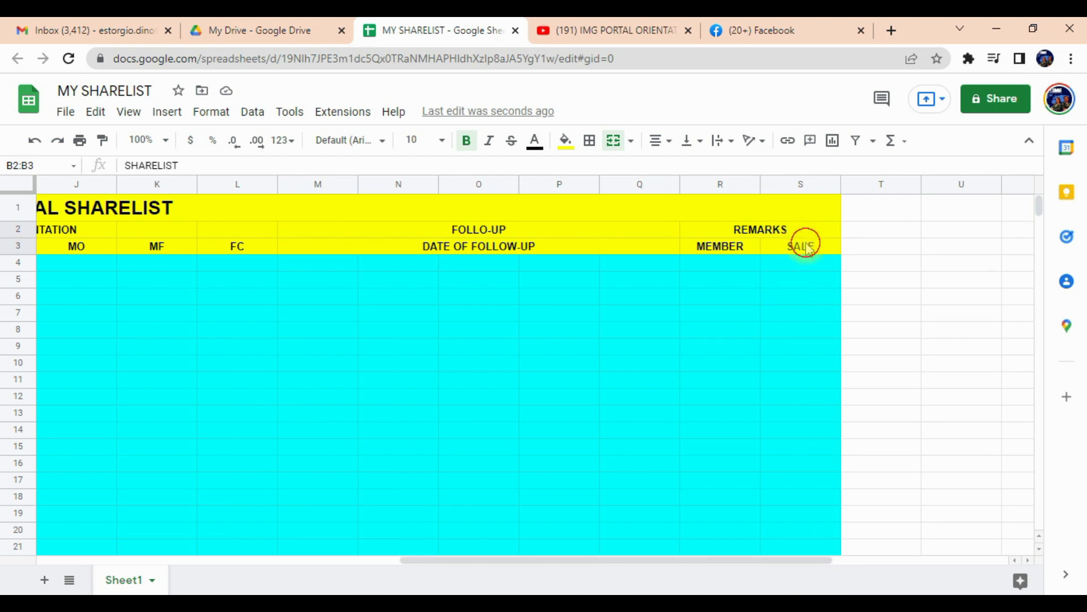
{"action": "left_click", "coordinate": [806, 246], "text": "shift"}
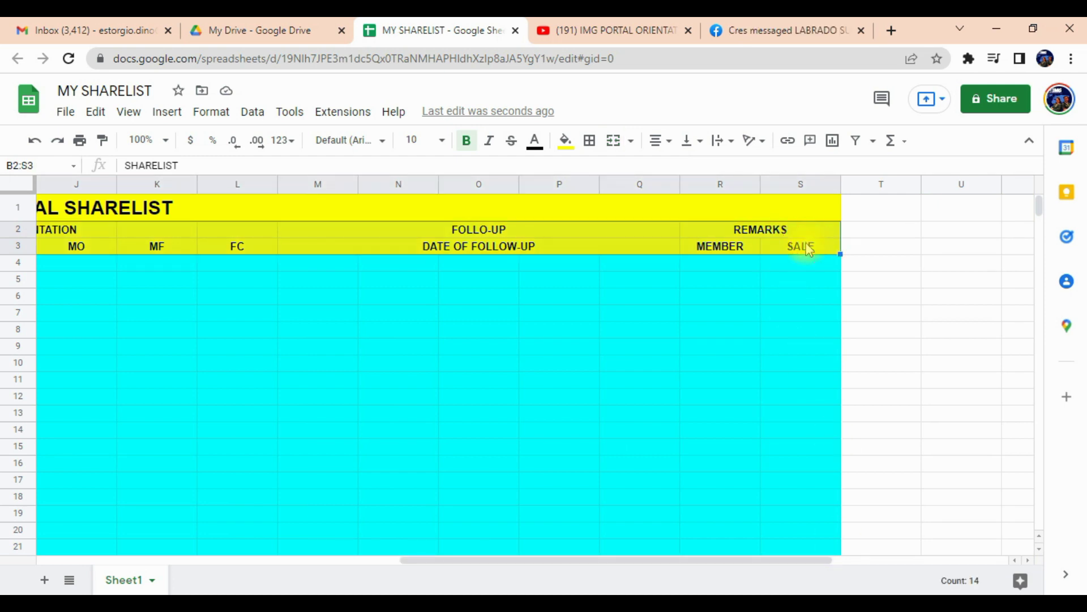
{"action": "left_click", "coordinate": [590, 142]}
{"action": "left_click", "coordinate": [595, 174]}
{"action": "left_click", "coordinate": [590, 327]}
{"action": "left_click_drag", "start_coordinate": [626, 561], "coordinate": [329, 560]}
{"action": "left_click", "coordinate": [116, 264]}
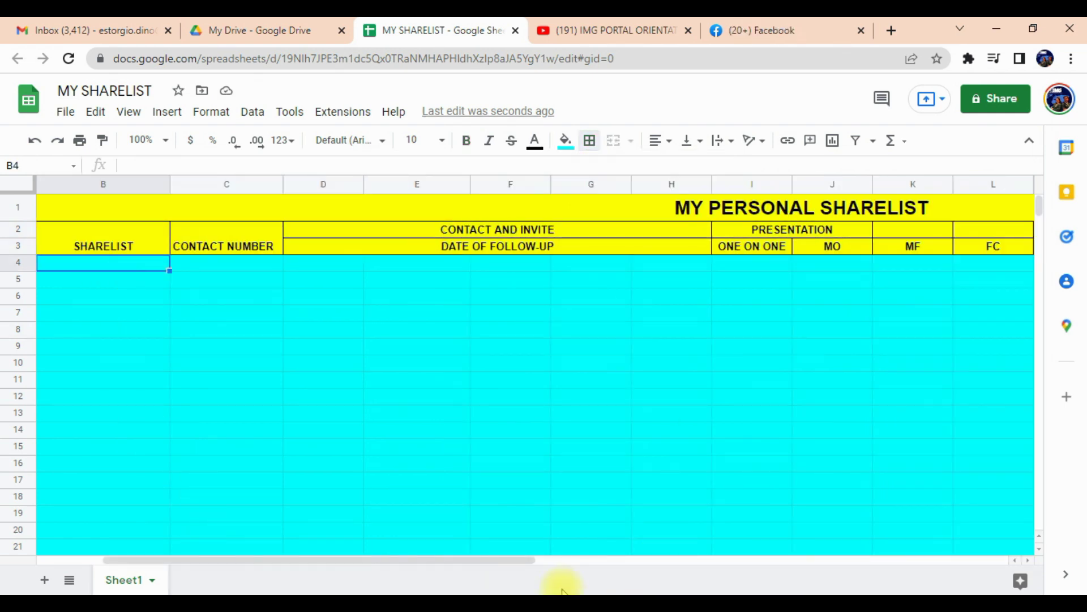
{"action": "left_click_drag", "start_coordinate": [498, 560], "coordinate": [331, 554]}
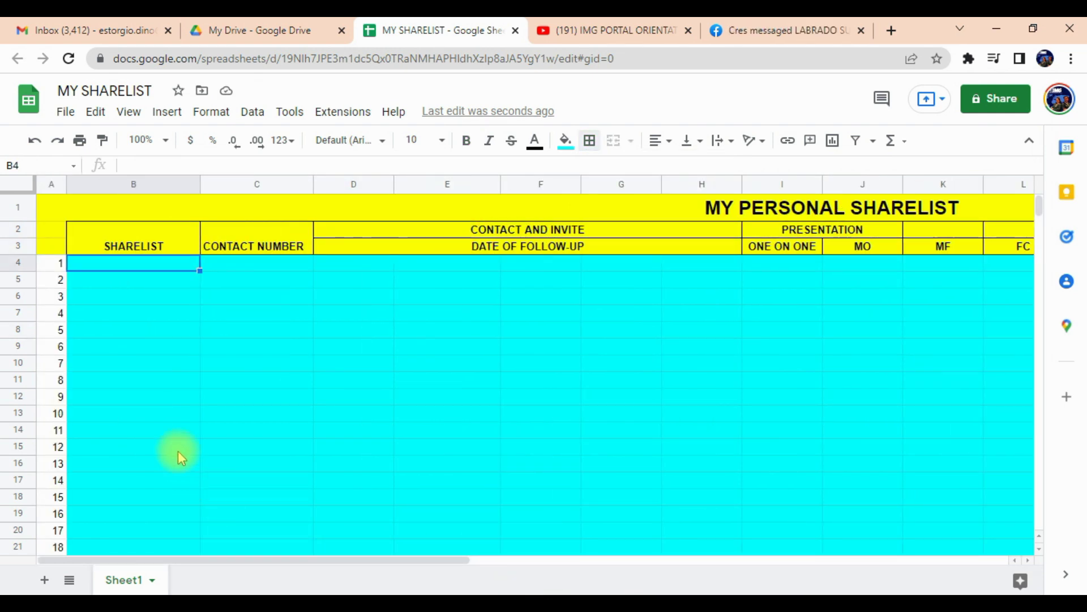
Paste the first prospect's name, Messenger name, contact number and e-mail into row 4 (B4:E4).
{"action": "left_click", "coordinate": [108, 261]}
{"action": "left_click", "coordinate": [125, 266]}
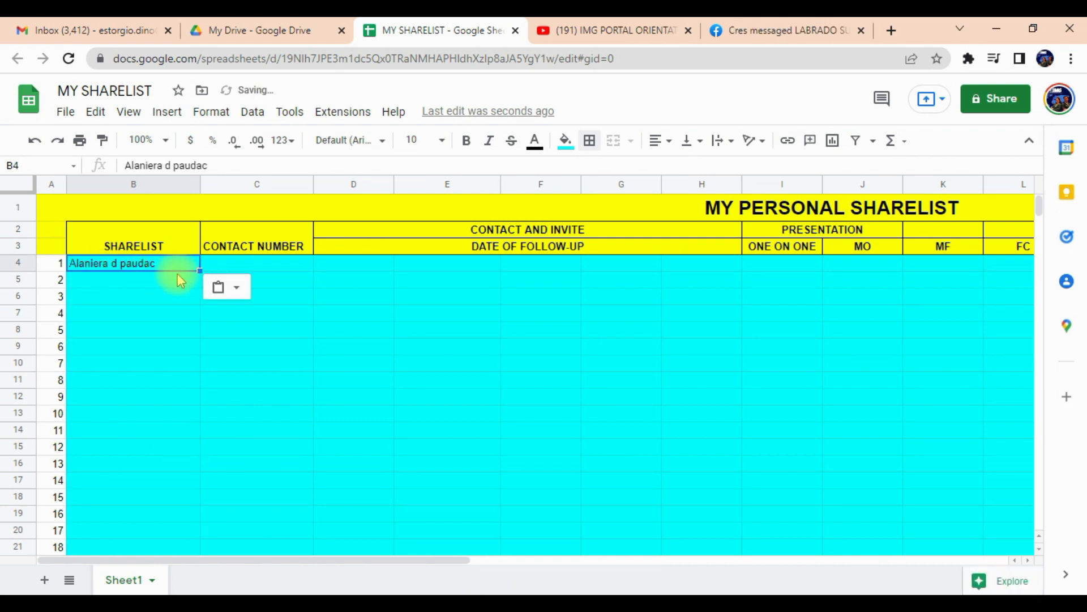
{"action": "key", "text": "ctrl+v"}
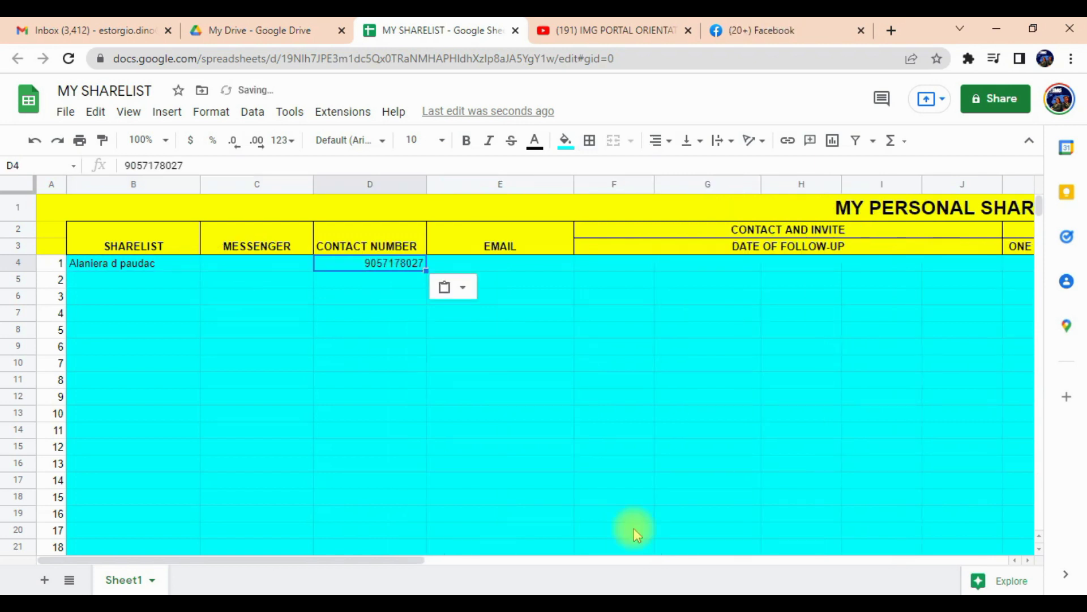
{"action": "left_click", "coordinate": [499, 264]}
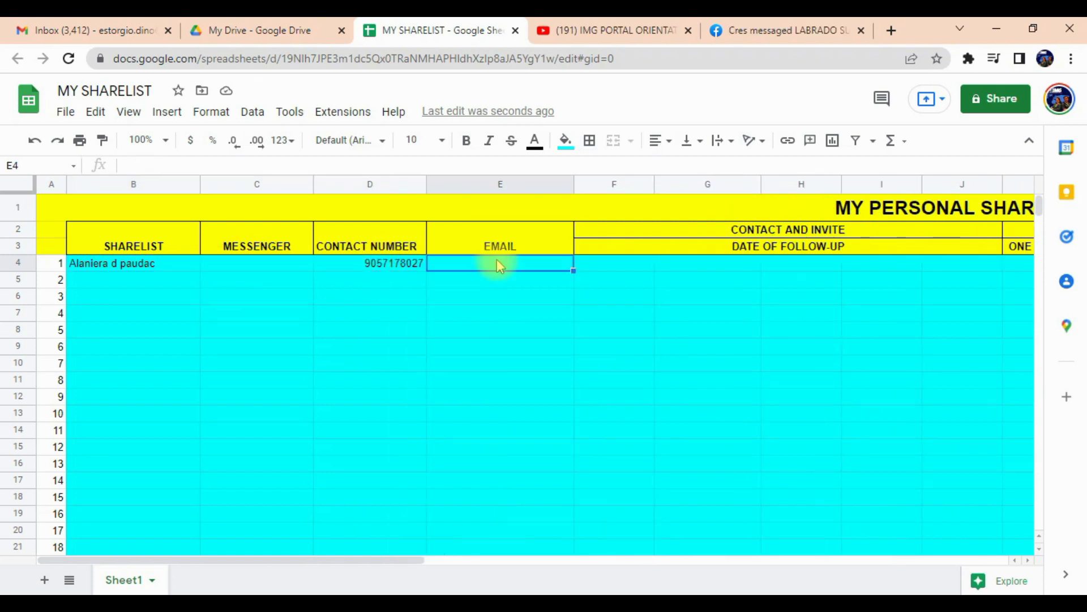
{"action": "key", "text": "ctrl+v"}
{"action": "left_click", "coordinate": [276, 261]}
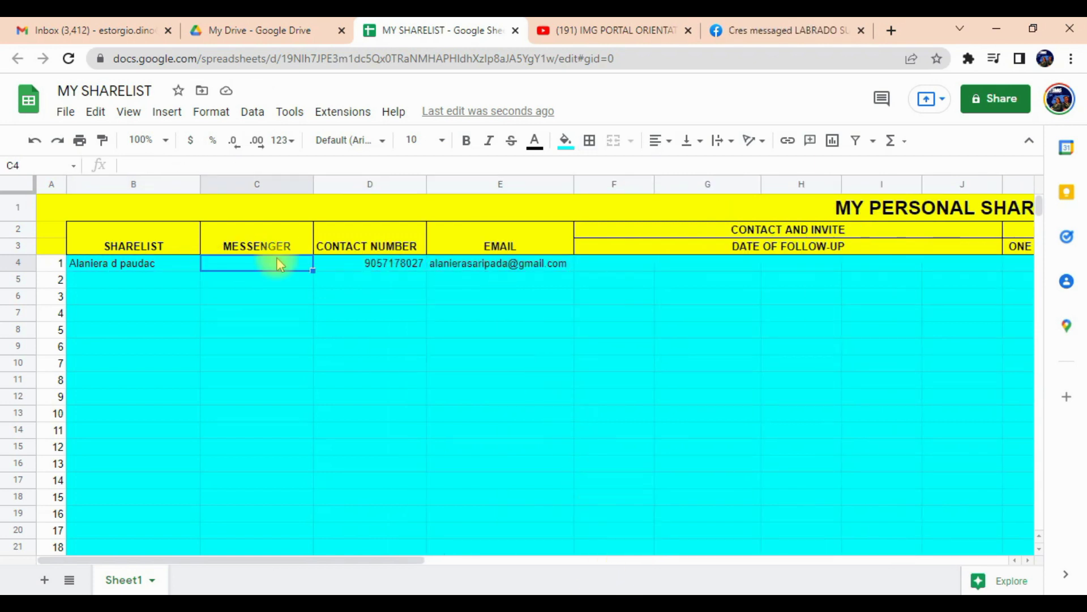
Fill the entry range B4:U72 with light blue, leaving the numbering column A cyan.
{"action": "left_click", "coordinate": [51, 263]}
{"action": "key", "text": "ctrl+shift+Down"}
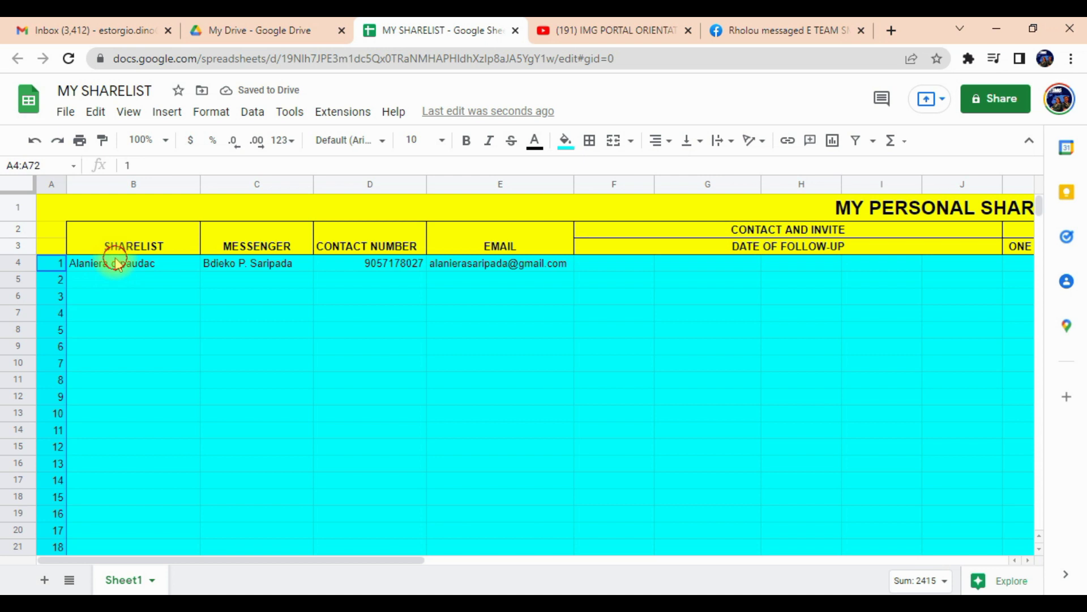
{"action": "left_click", "coordinate": [116, 264]}
{"action": "scroll", "coordinate": [171, 407], "scroll_direction": "down", "scroll_amount": 20}
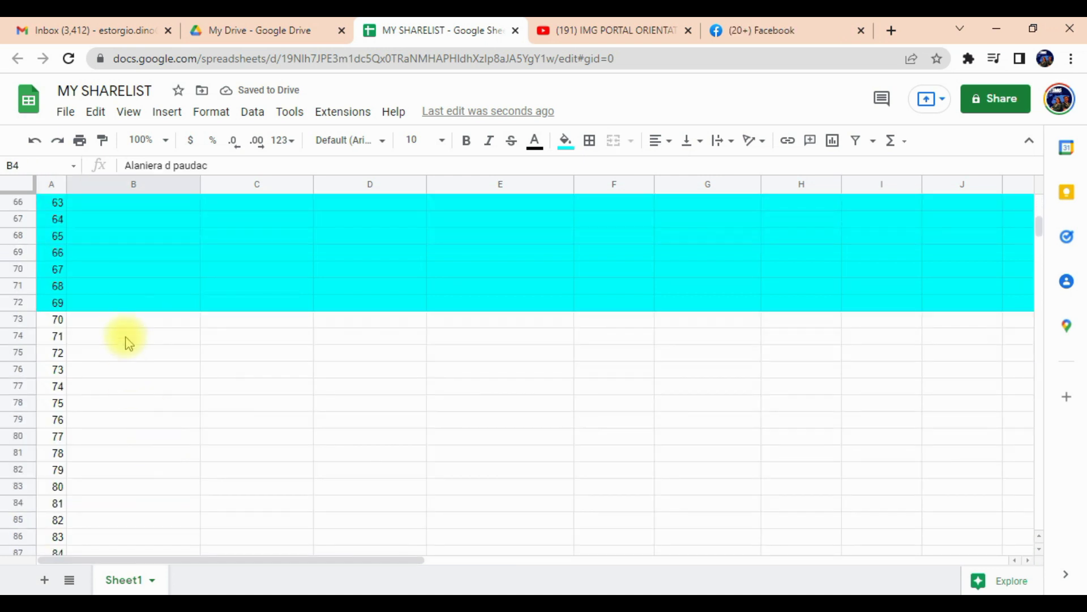
{"action": "key", "text": "ctrl+shift+Down"}
{"action": "left_click_drag", "start_coordinate": [356, 560], "coordinate": [912, 562]}
{"action": "left_click", "coordinate": [567, 305], "text": "shift"}
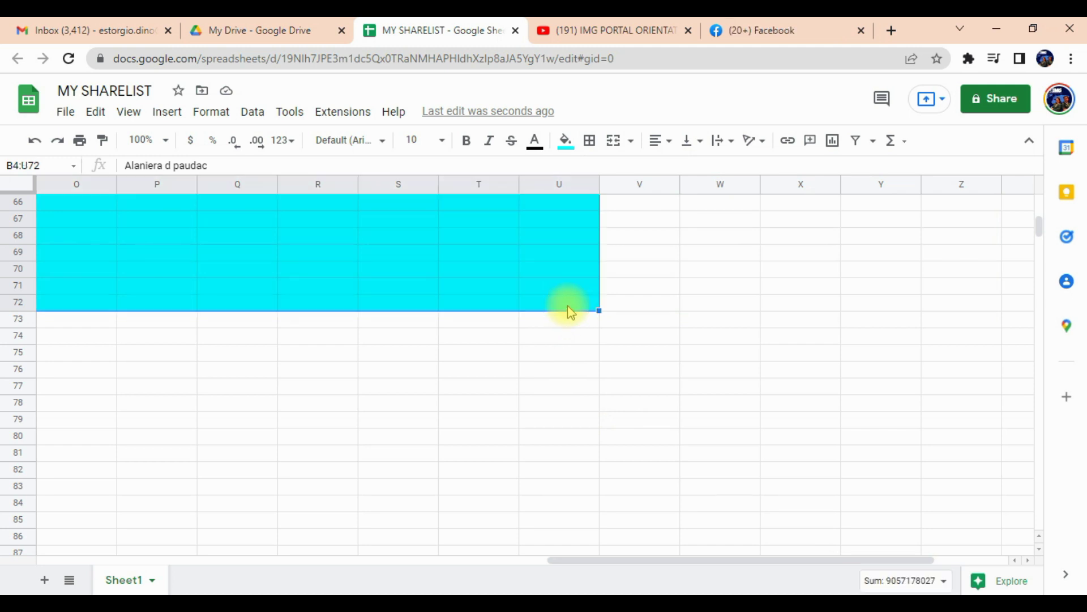
{"action": "left_click", "coordinate": [575, 148]}
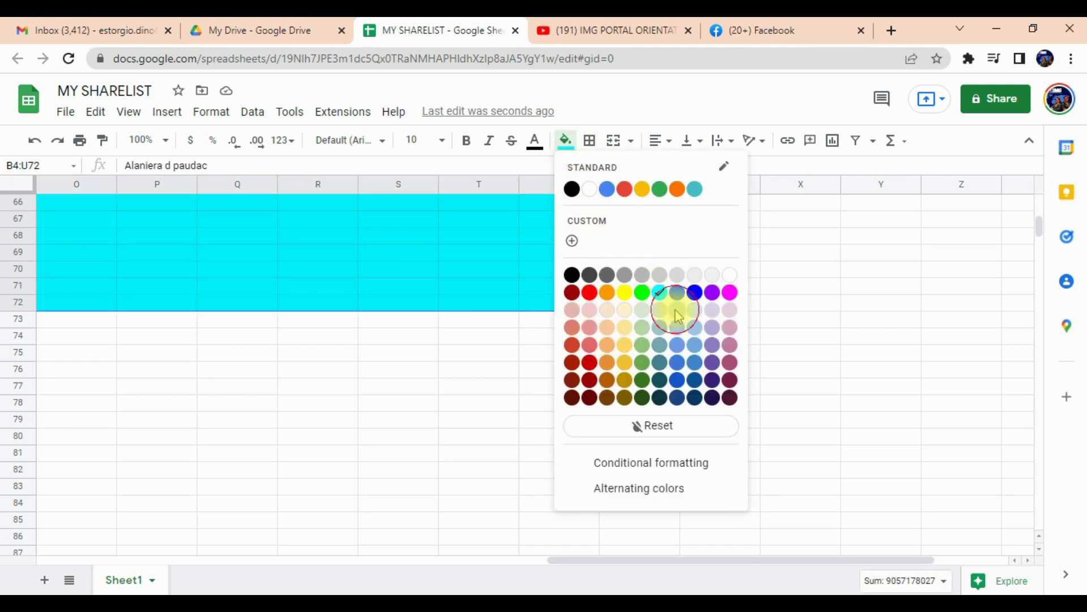
{"action": "left_click", "coordinate": [678, 316]}
{"action": "left_click", "coordinate": [566, 405]}
{"action": "scroll", "coordinate": [539, 440], "scroll_direction": "up", "scroll_amount": 10}
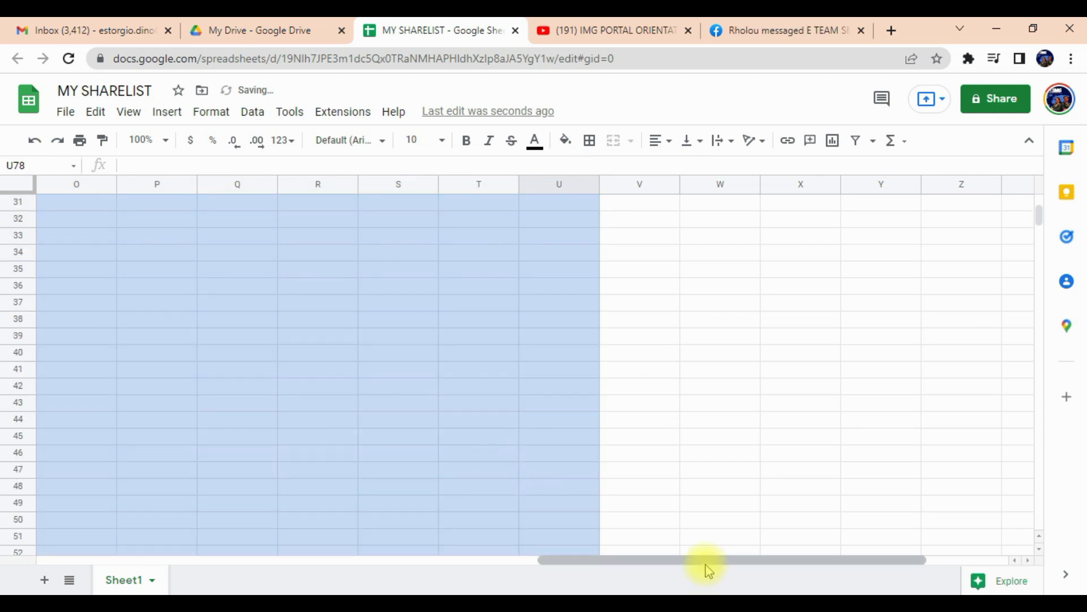
{"action": "scroll", "coordinate": [188, 465], "scroll_direction": "left", "scroll_amount": 10}
{"action": "scroll", "coordinate": [301, 403], "scroll_direction": "up", "scroll_amount": 10}
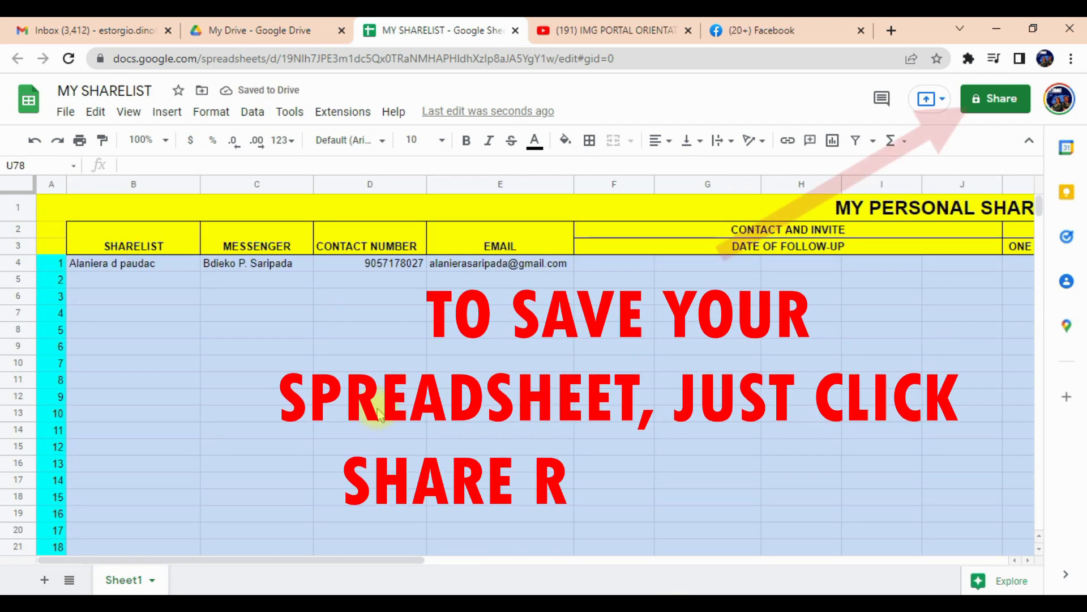
{"action": "scroll", "coordinate": [679, 283], "scroll_direction": "right", "scroll_amount": 10}
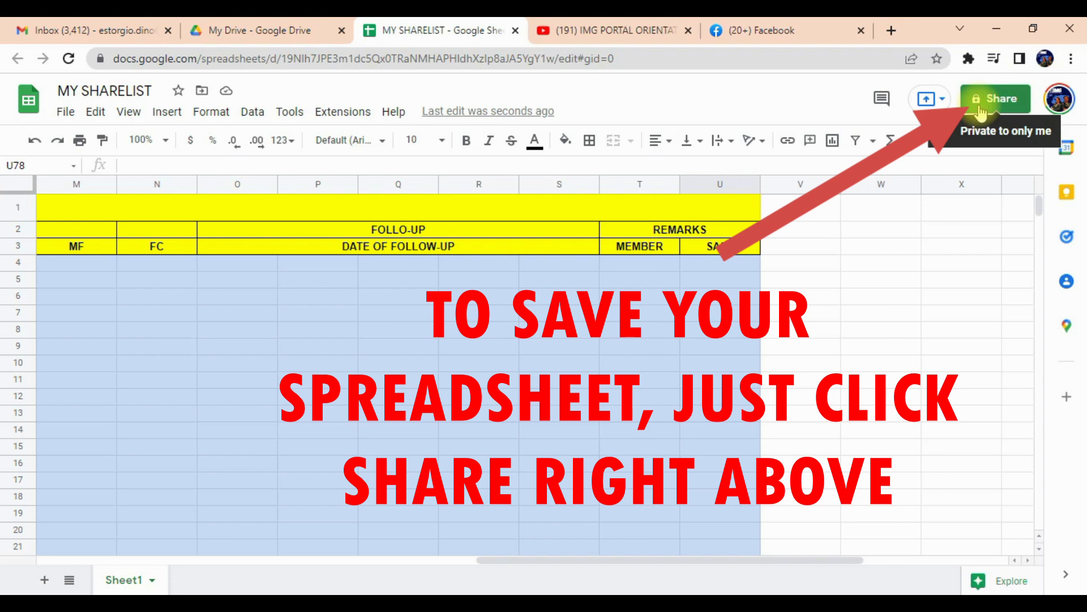
Add the contact as a recipient in the spreadsheet's sharing settings.
{"action": "left_click", "coordinate": [981, 112]}
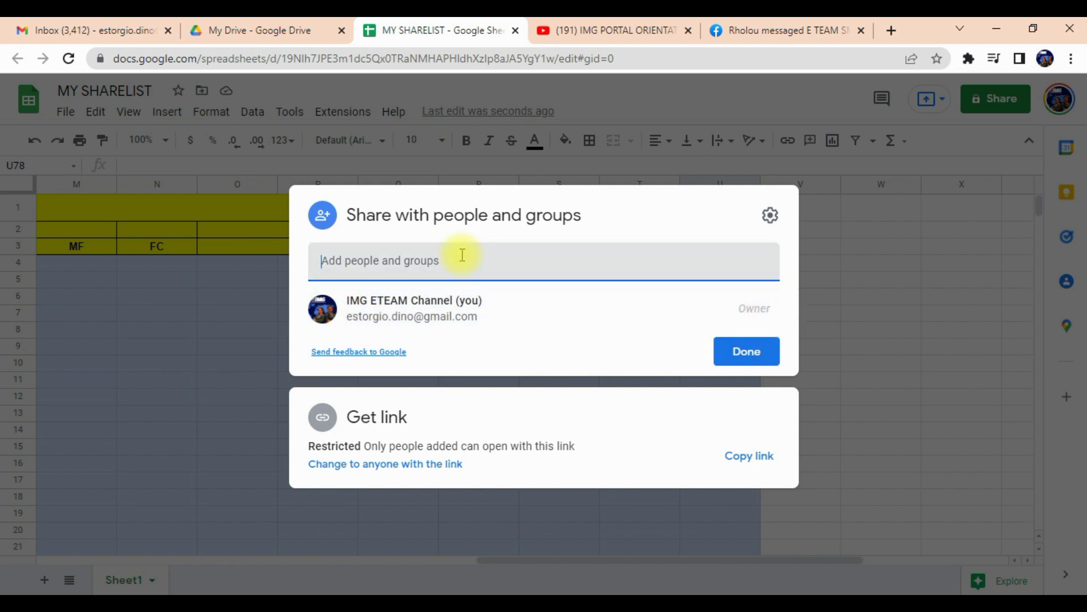
{"action": "type", "text": "JES"}
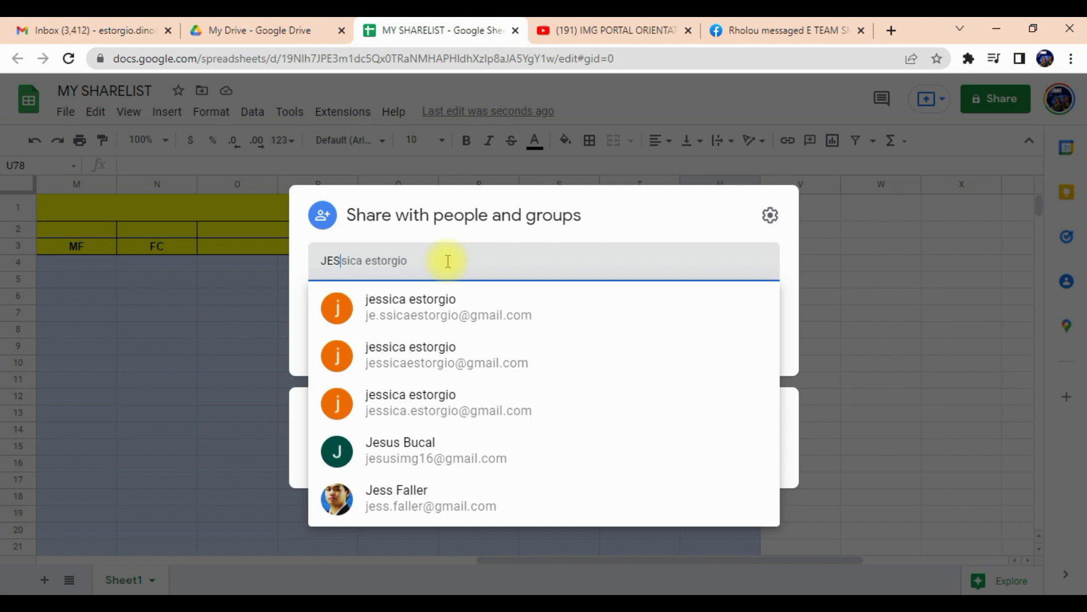
{"action": "left_click", "coordinate": [463, 402]}
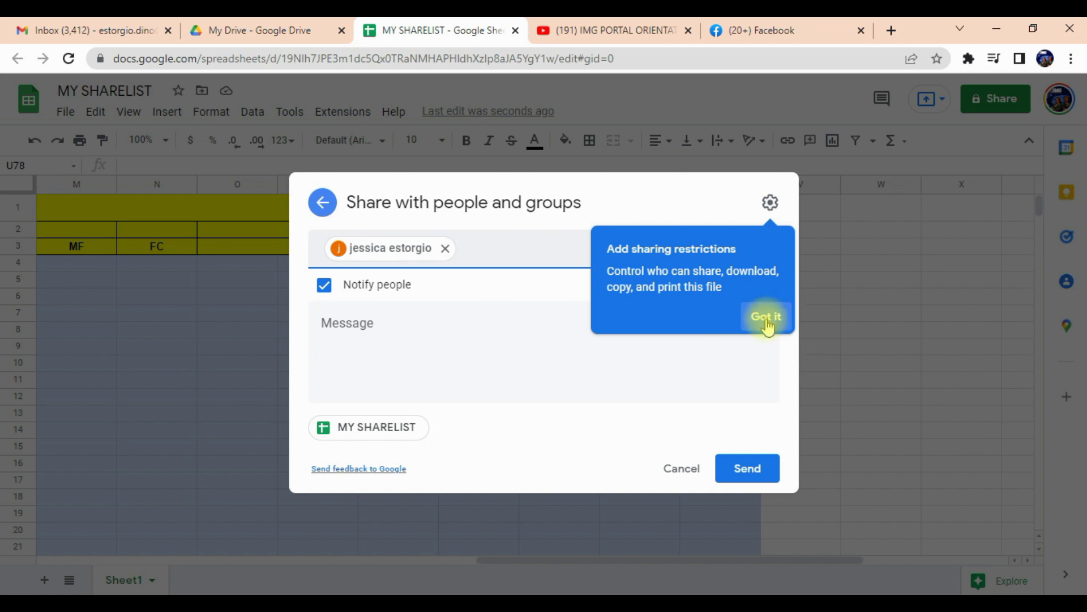
{"action": "left_click", "coordinate": [767, 321]}
Send the invitation with Editor access and the message 'PLEASE ACCEPT'.
{"action": "left_click", "coordinate": [460, 327]}
{"action": "type", "text": "PLEASE ACCEPT"}
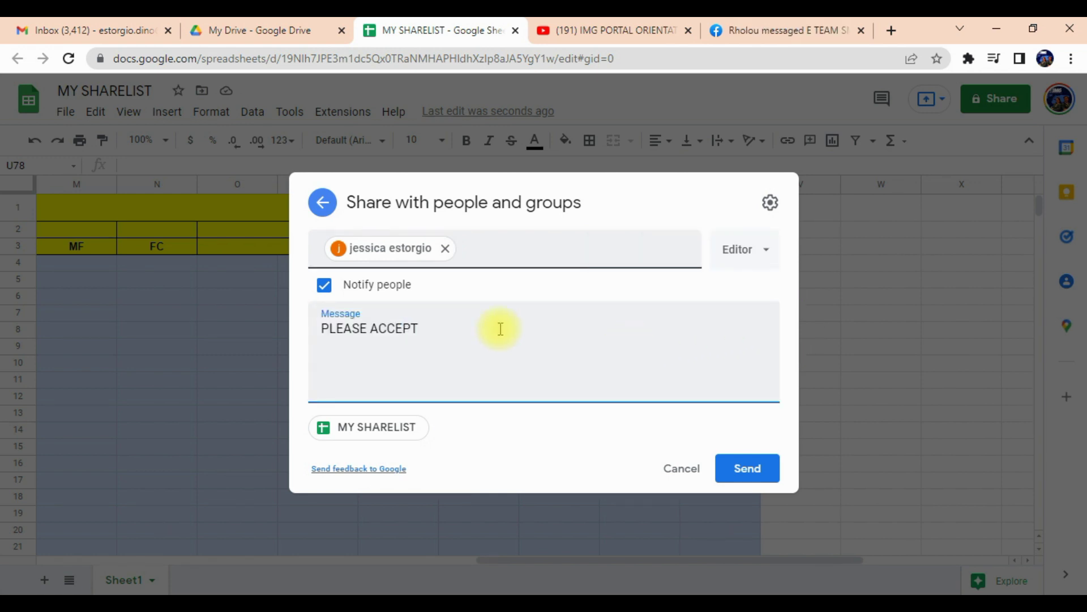
{"action": "left_click", "coordinate": [768, 251]}
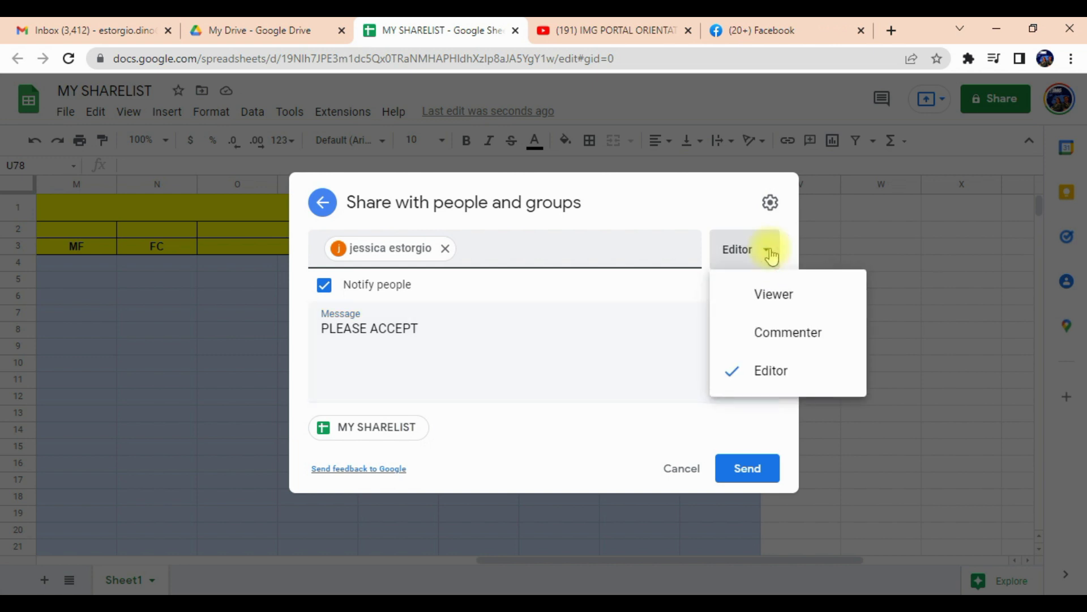
{"action": "left_click", "coordinate": [696, 328]}
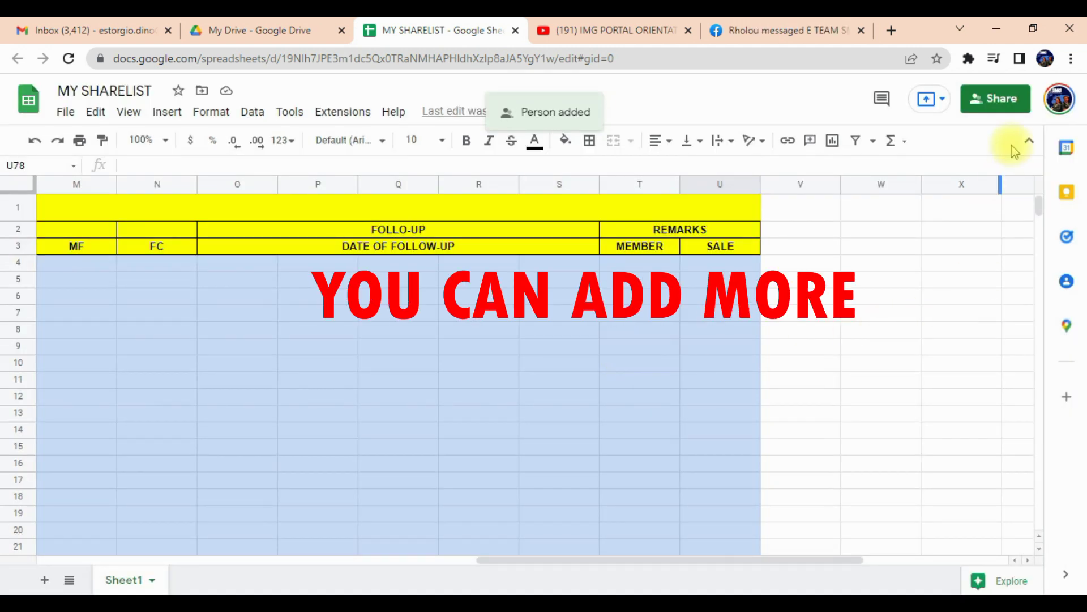
{"action": "left_click", "coordinate": [1014, 101]}
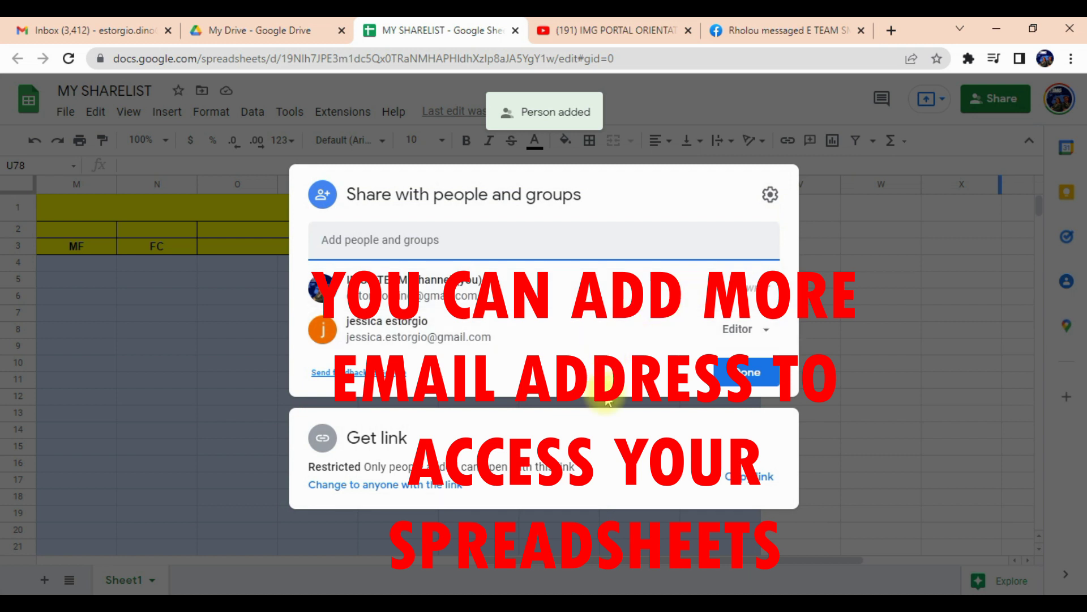
Copy the MY SHARELIST link with general access left Restricted, then close sharing settings.
{"action": "left_click", "coordinate": [399, 486]}
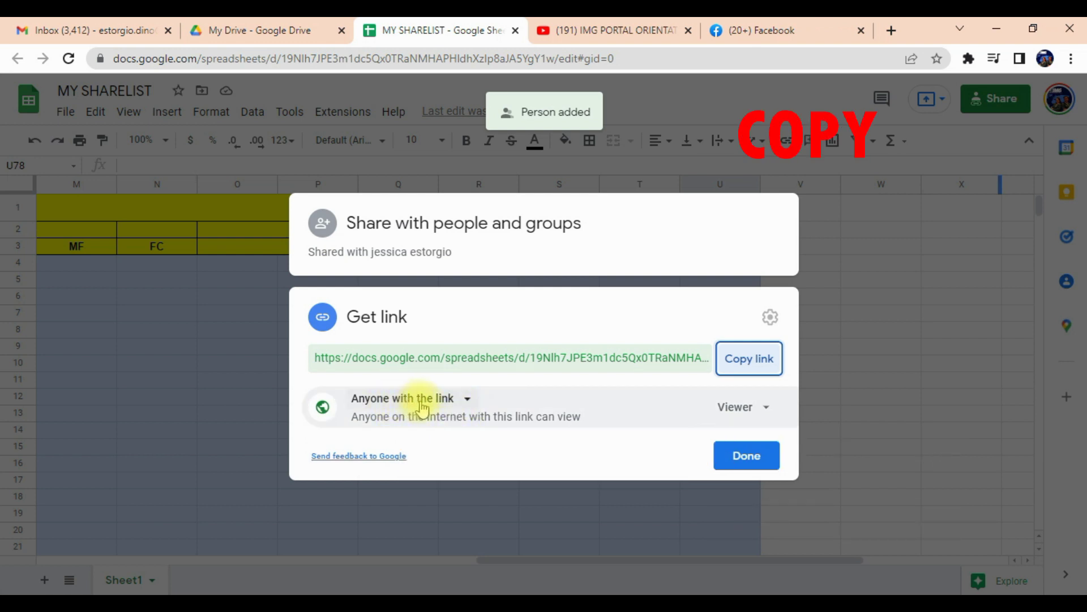
{"action": "left_click", "coordinate": [466, 403]}
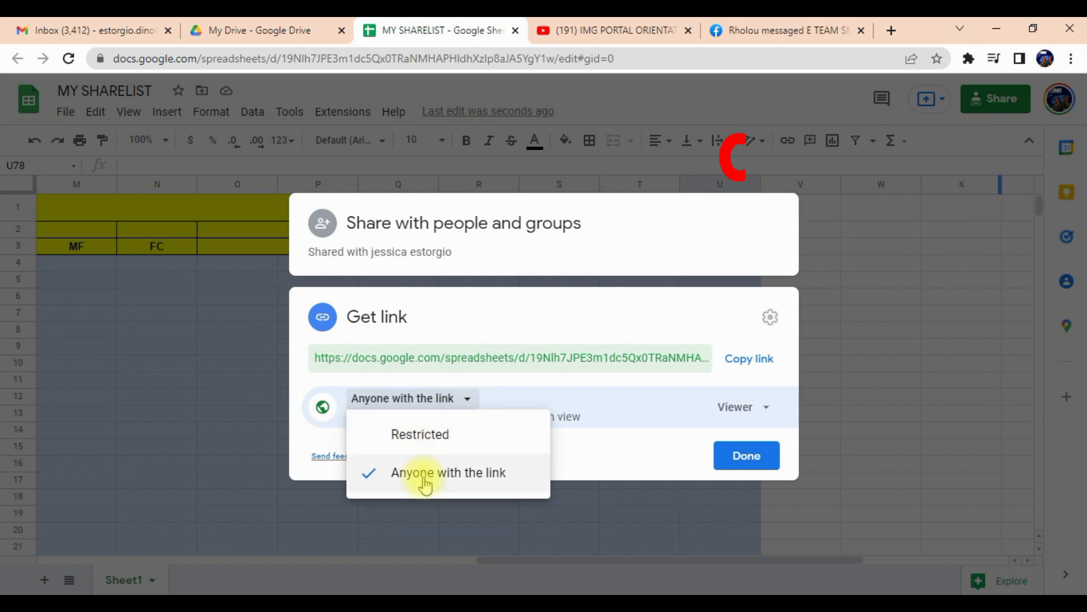
{"action": "left_click", "coordinate": [422, 443]}
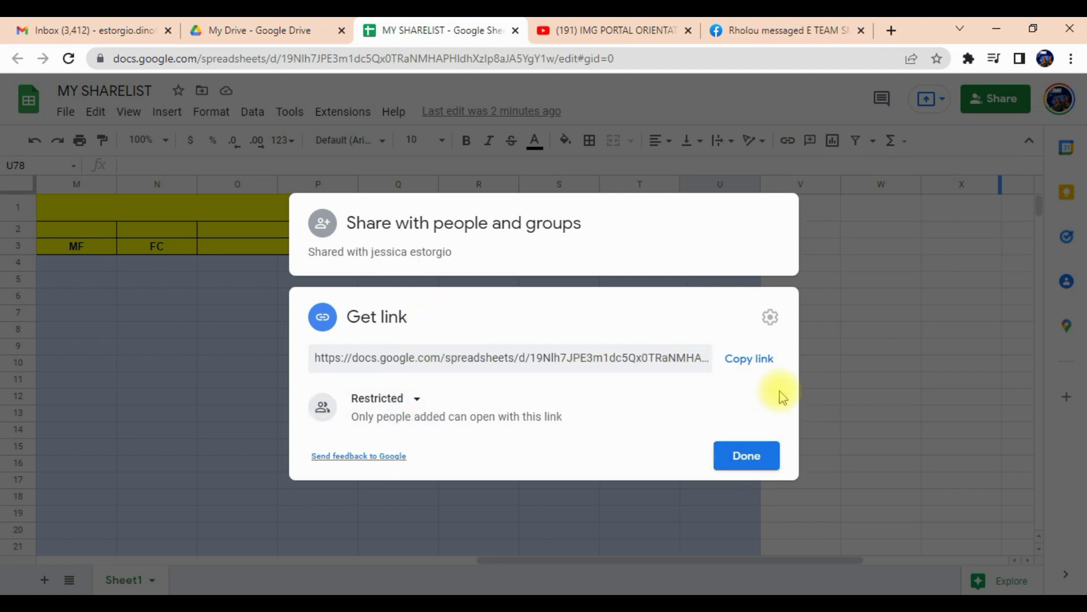
{"action": "left_click", "coordinate": [745, 363]}
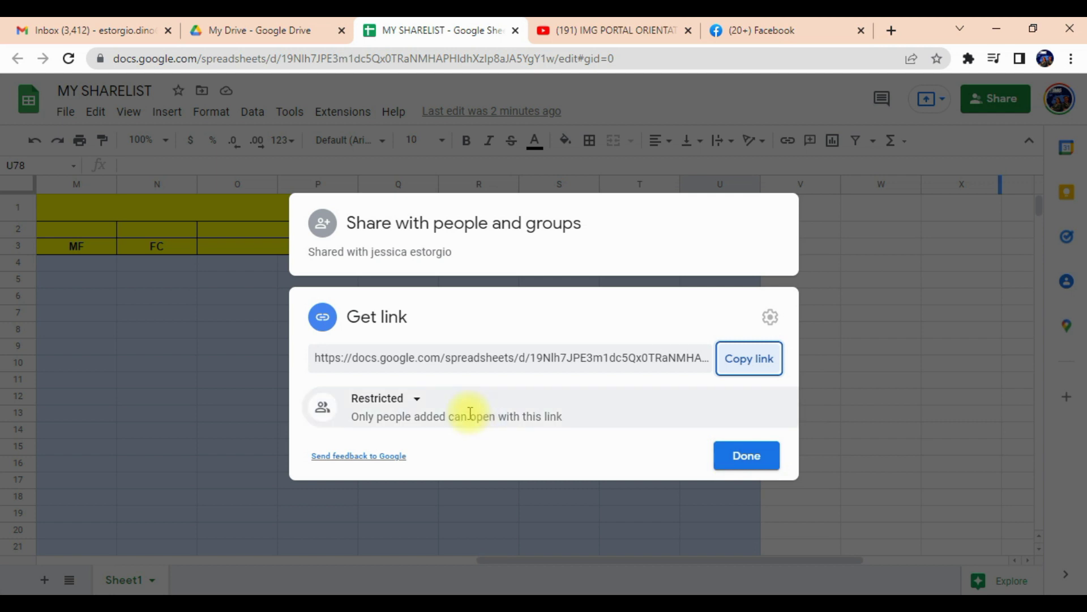
{"action": "left_click", "coordinate": [417, 400]}
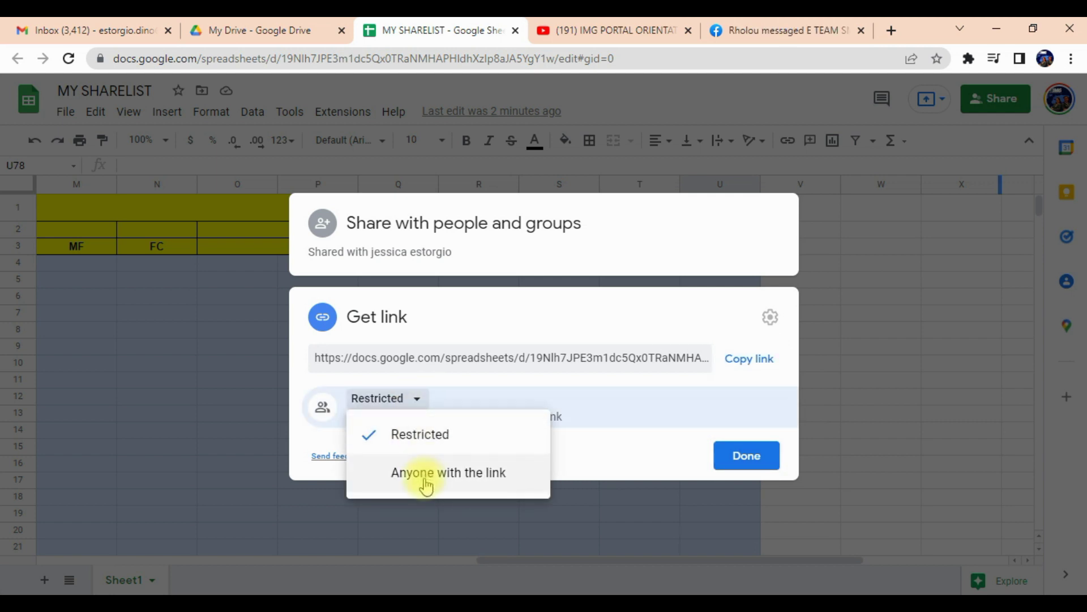
{"action": "left_click", "coordinate": [647, 413]}
{"action": "left_click", "coordinate": [754, 457]}
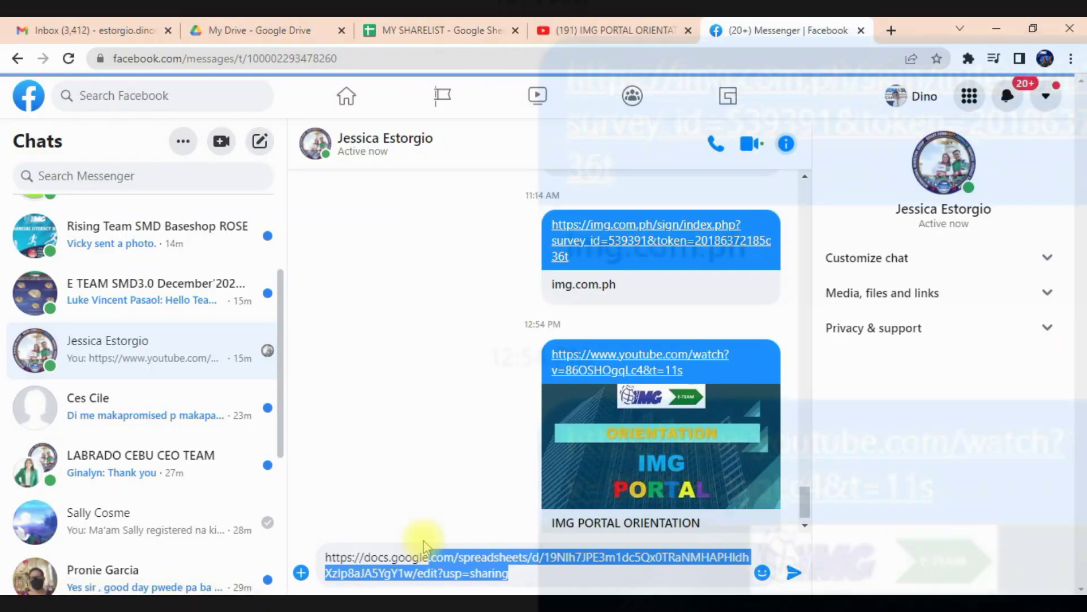
Send the pasted MY SHARELIST link in the Messenger chat and open it.
{"action": "left_click_drag", "start_coordinate": [429, 557], "coordinate": [505, 572]}
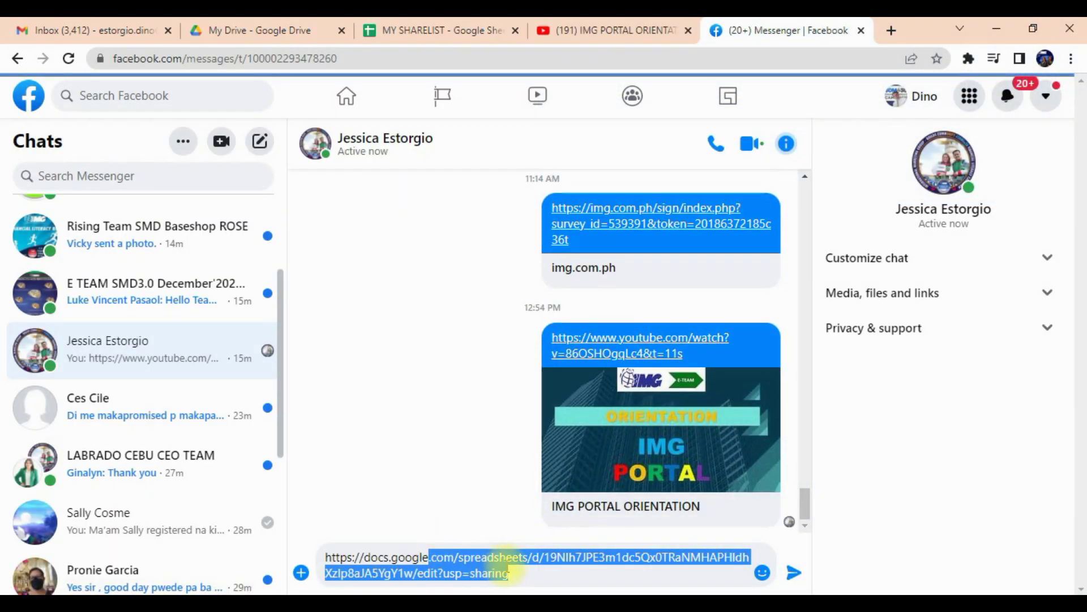
{"action": "left_click", "coordinate": [515, 573]}
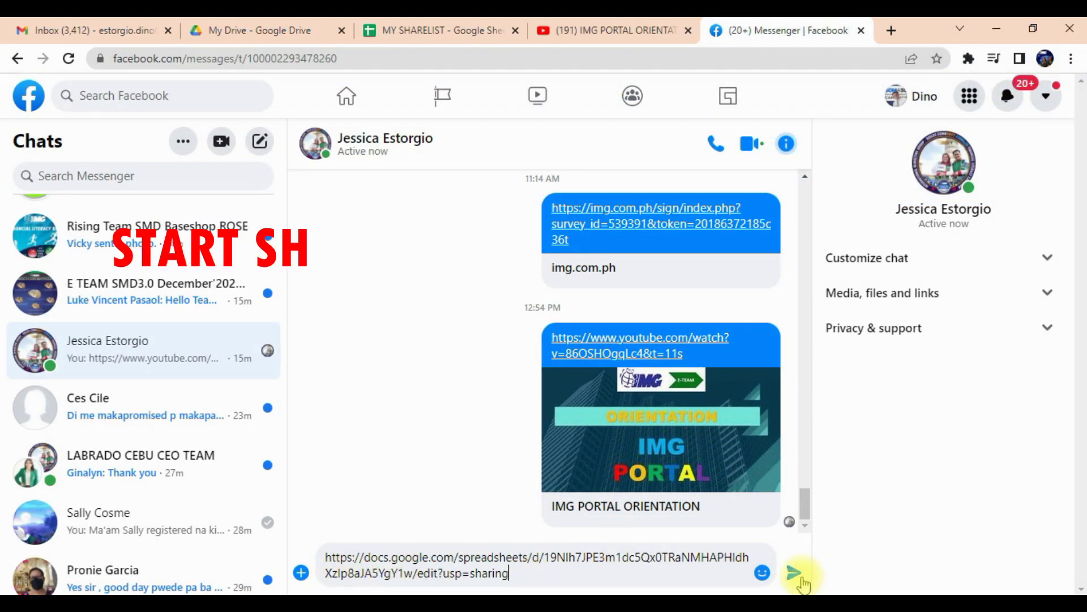
{"action": "left_click", "coordinate": [794, 573]}
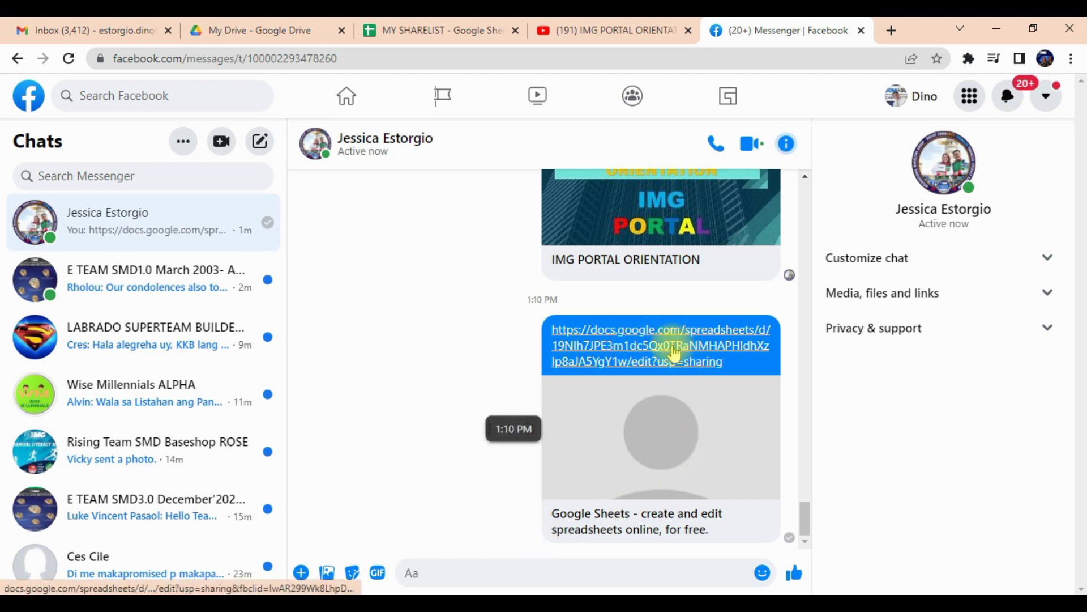
{"action": "left_click", "coordinate": [736, 346]}
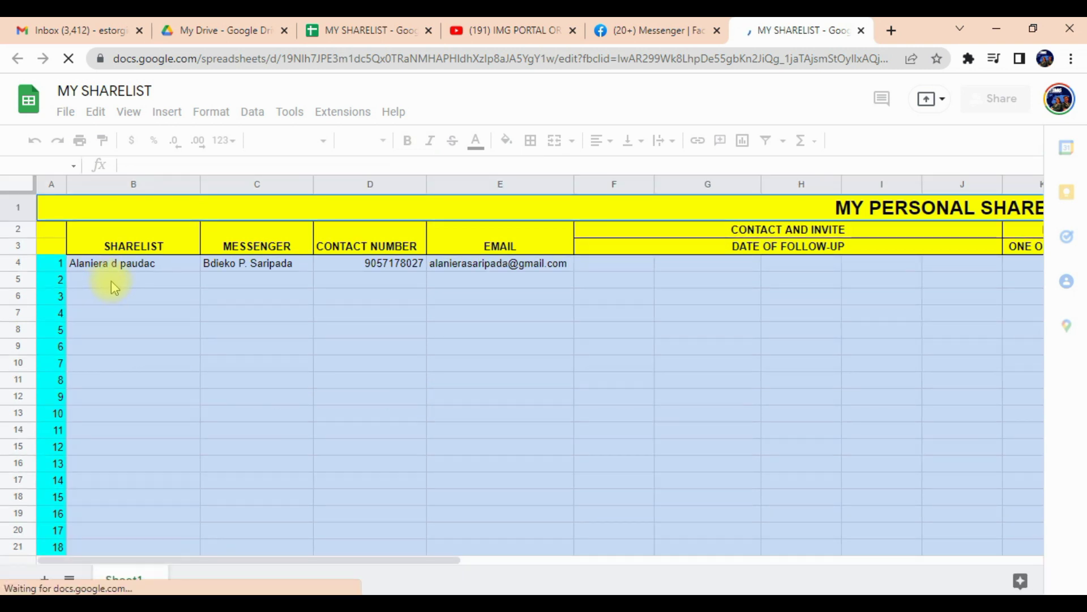
Paste the second prospect's name into B5 and e-mail into E5.
{"action": "left_click", "coordinate": [111, 281]}
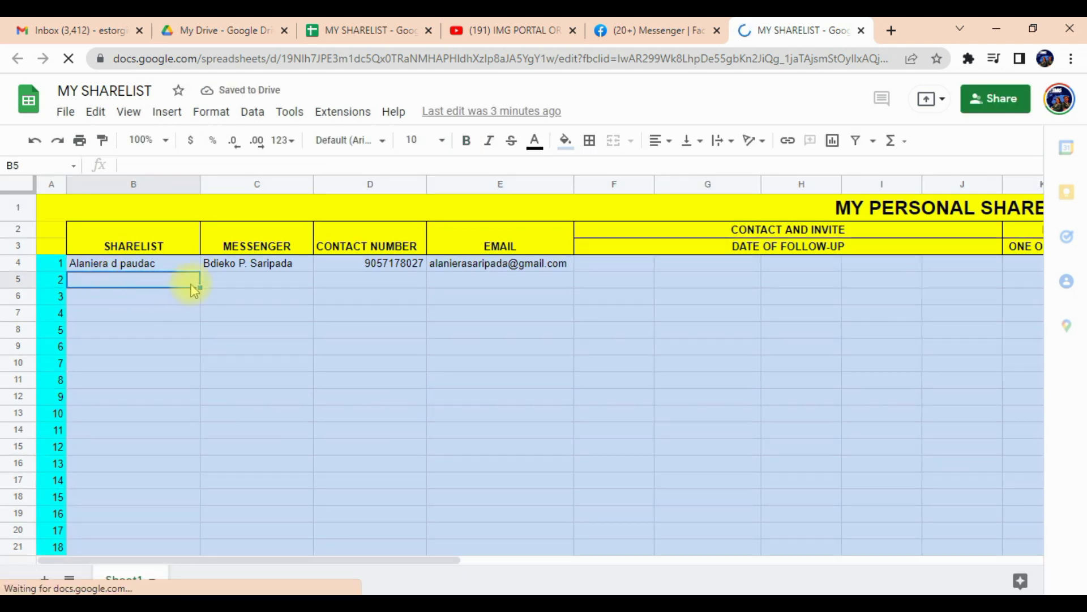
{"action": "left_click", "coordinate": [116, 270]}
{"action": "left_click", "coordinate": [149, 282]}
{"action": "key", "text": "ctrl+v"}
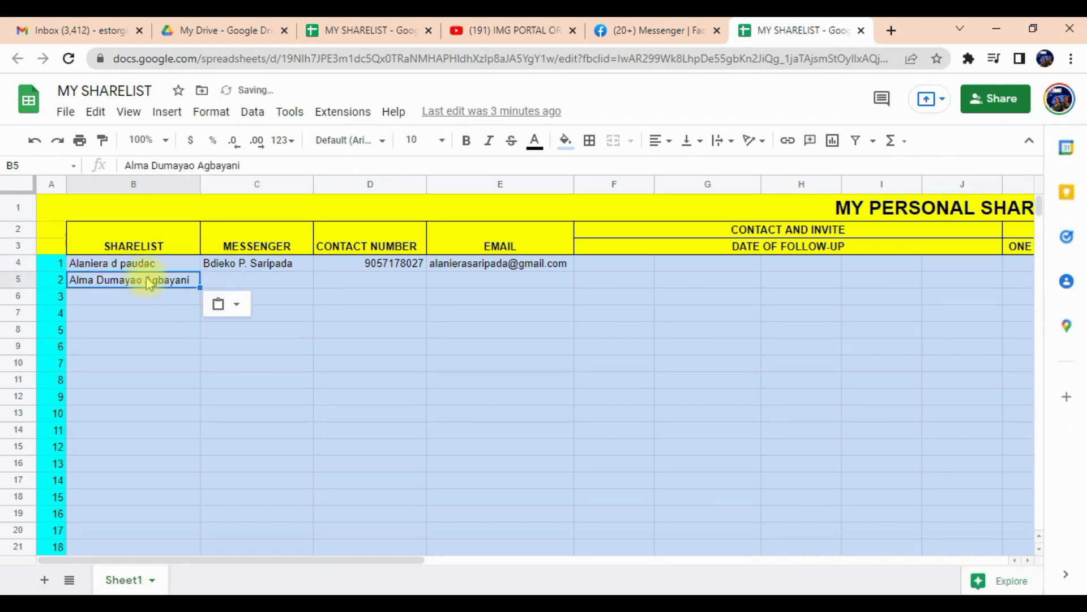
{"action": "left_click", "coordinate": [490, 282]}
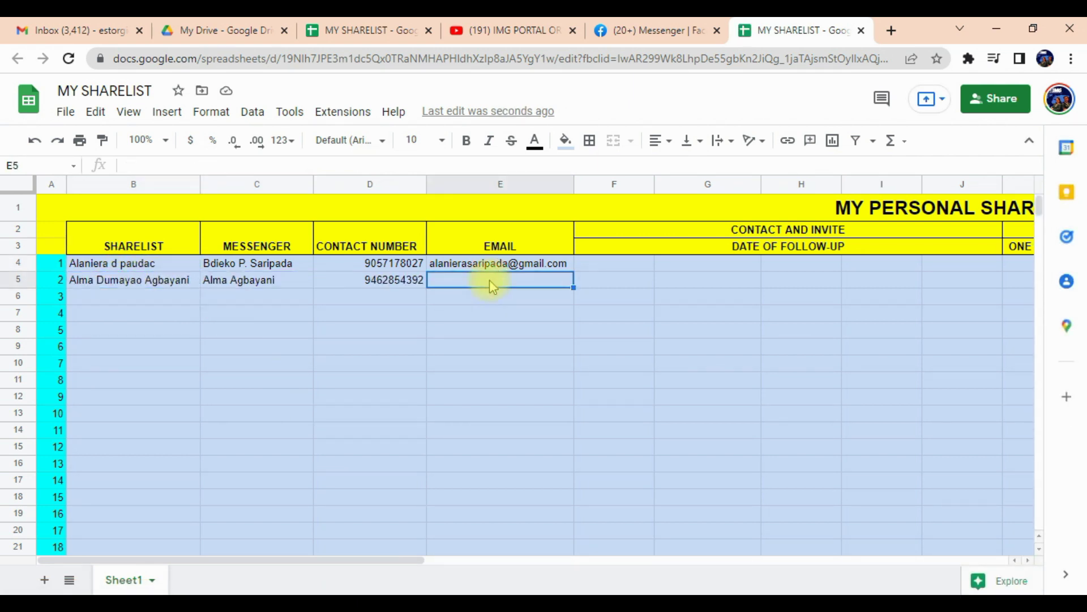
{"action": "key", "text": "ctrl+v"}
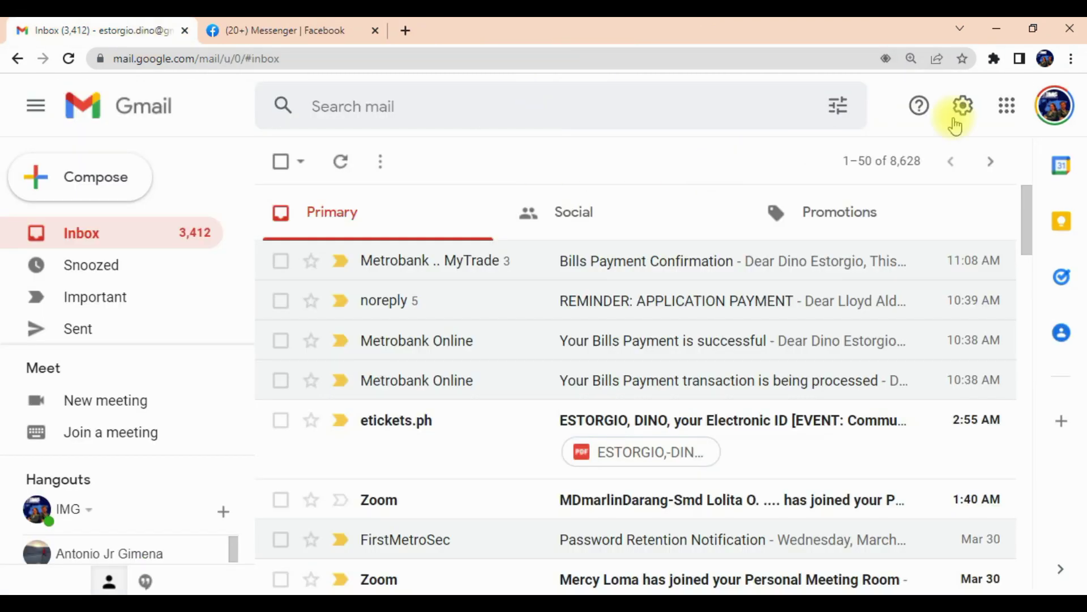
Launch Google Drive from Gmail's Google apps grid.
{"action": "left_click", "coordinate": [1007, 109]}
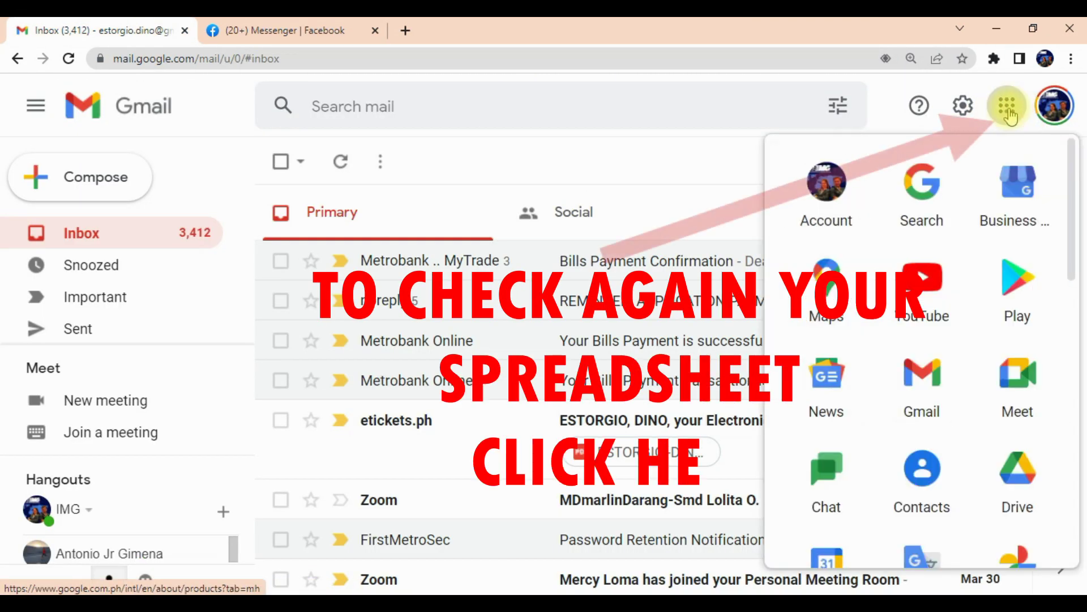
{"action": "left_click", "coordinate": [1016, 467]}
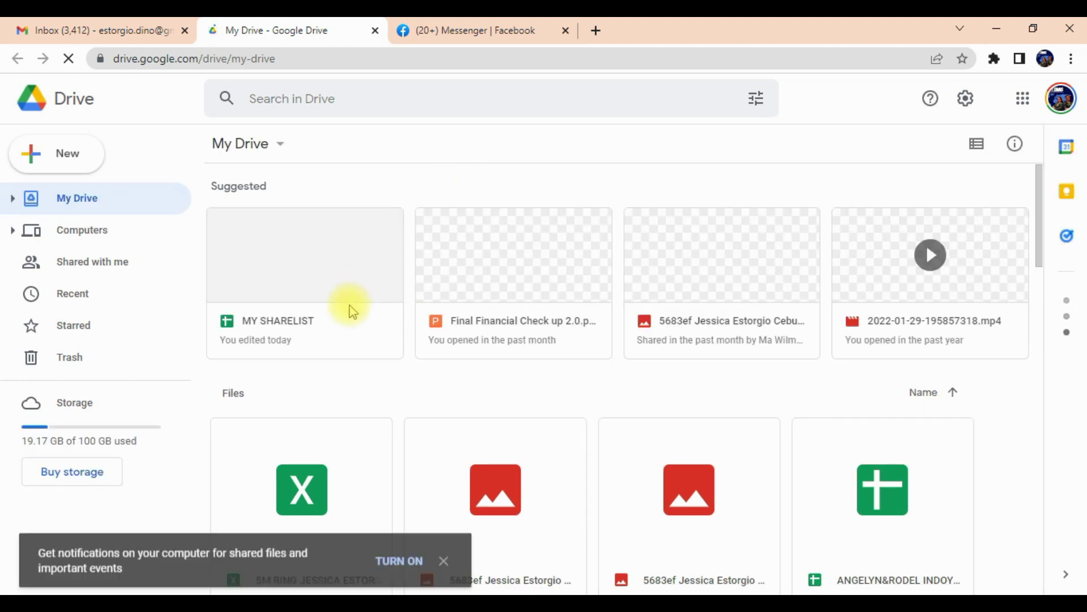
Open the MY SHARELIST card from the Suggested files in My Drive.
{"action": "double_click", "coordinate": [308, 321]}
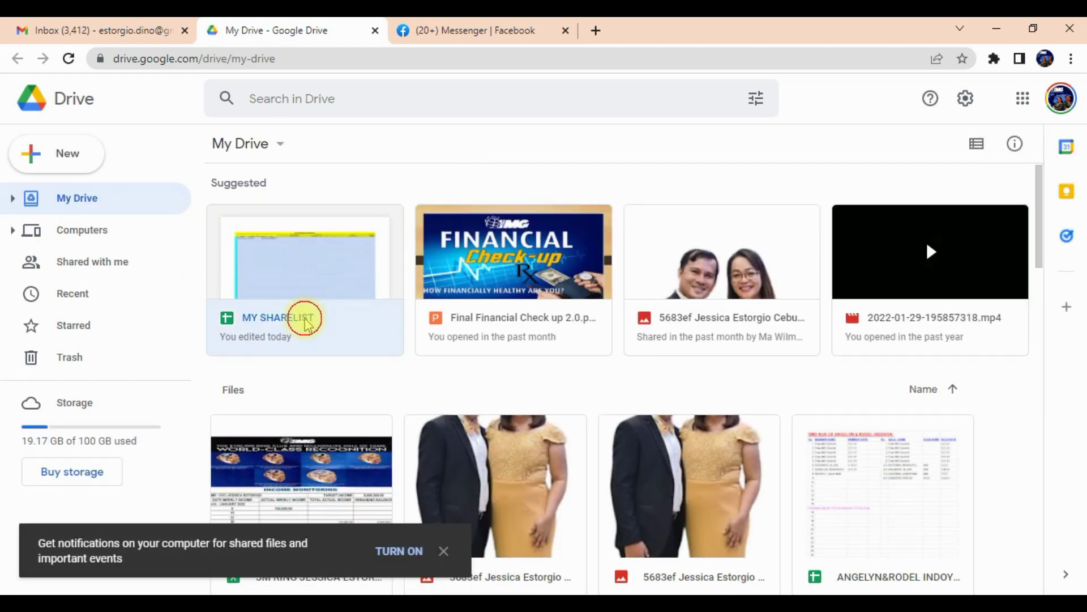